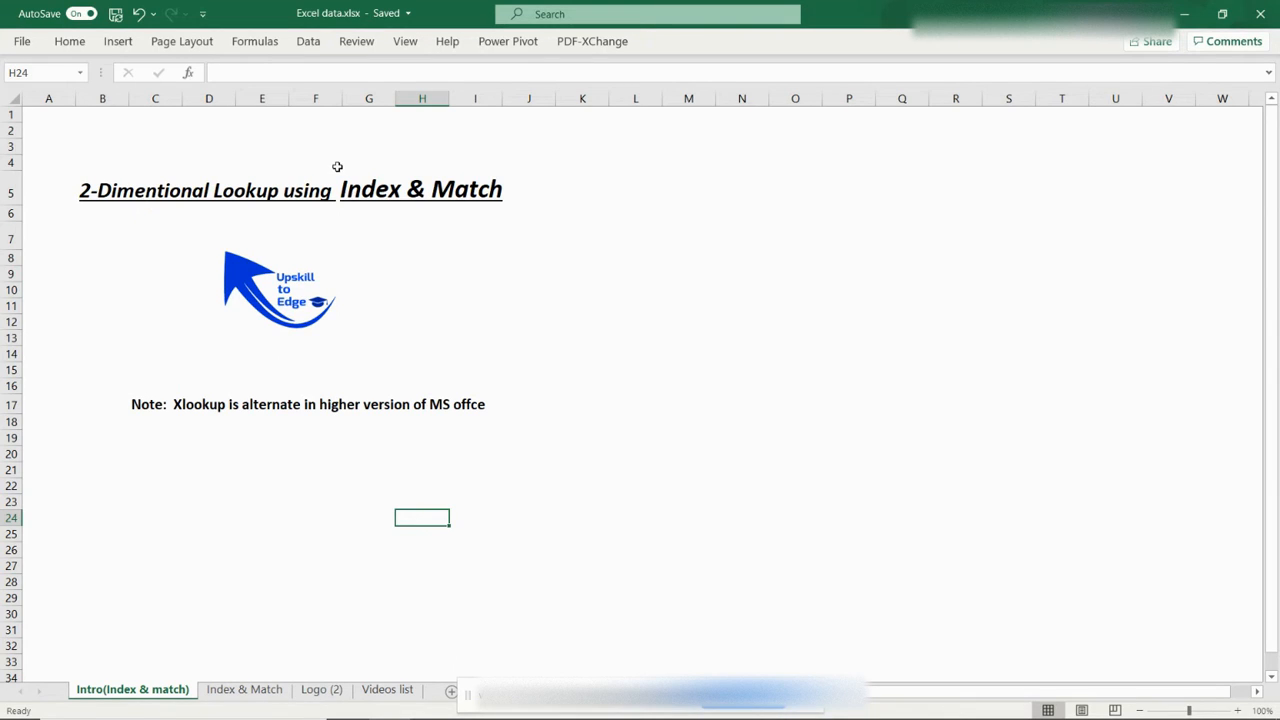
click(168, 458)
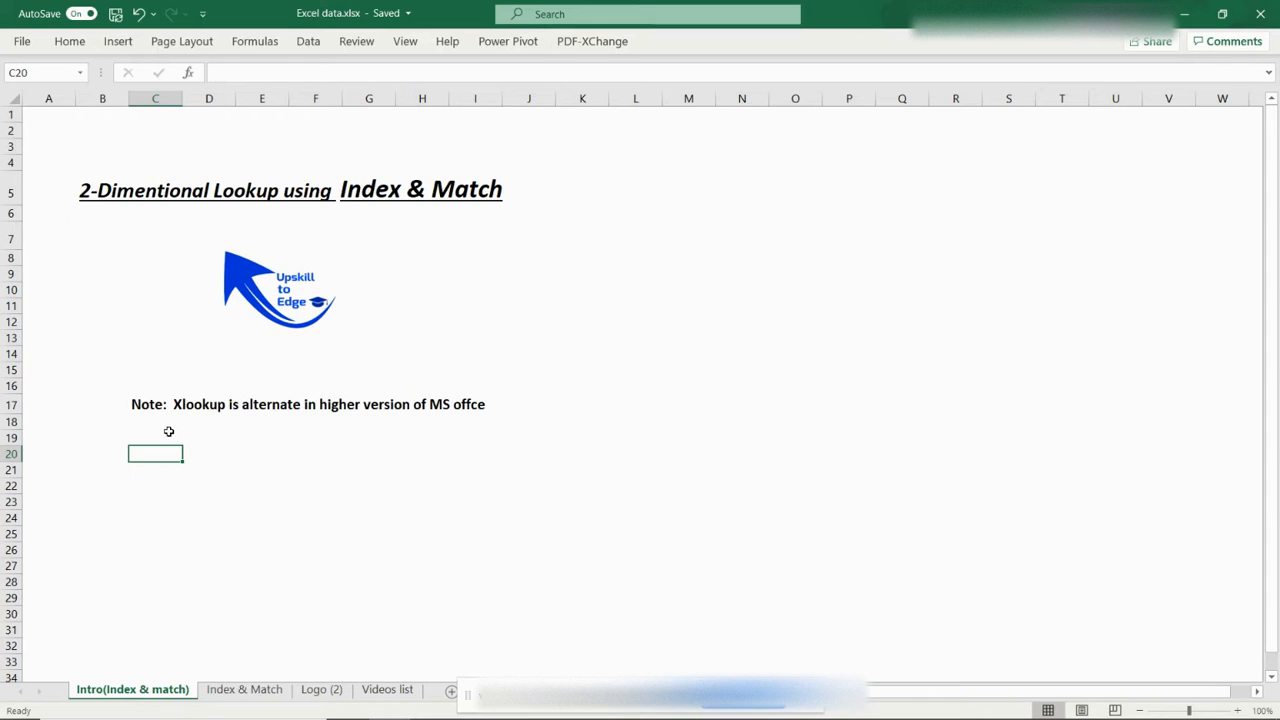
click(143, 410)
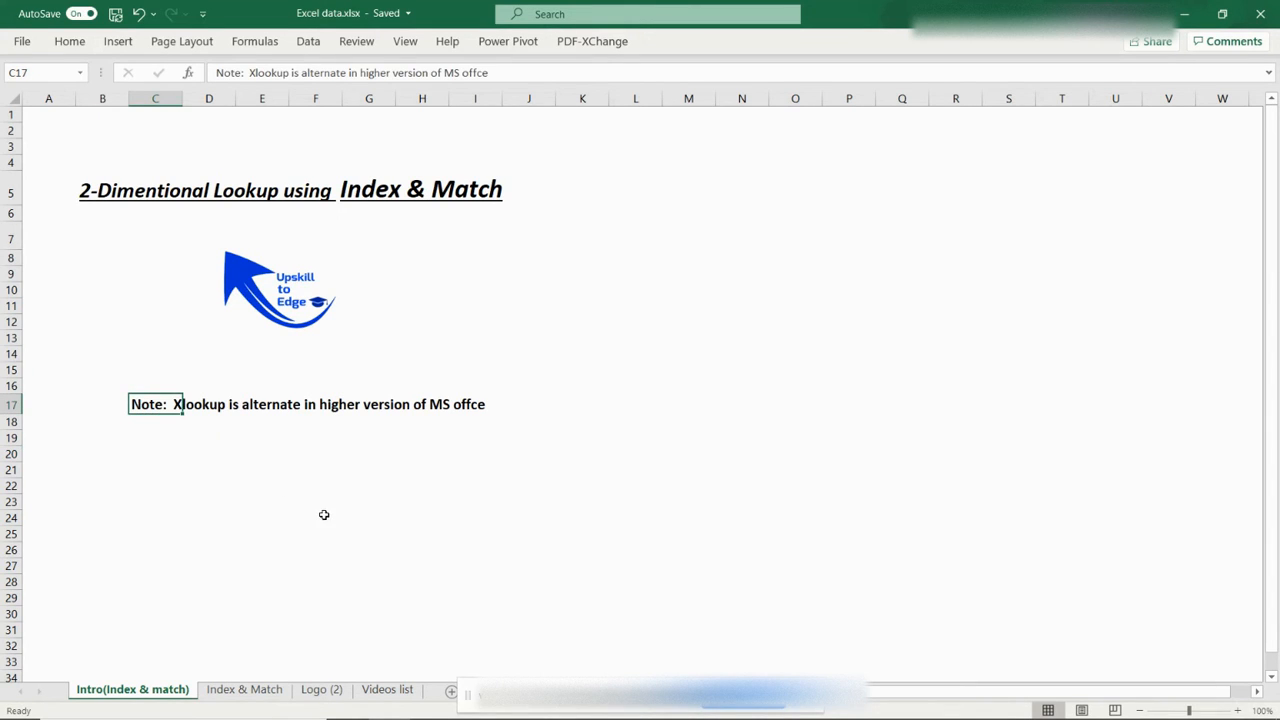
click(144, 441)
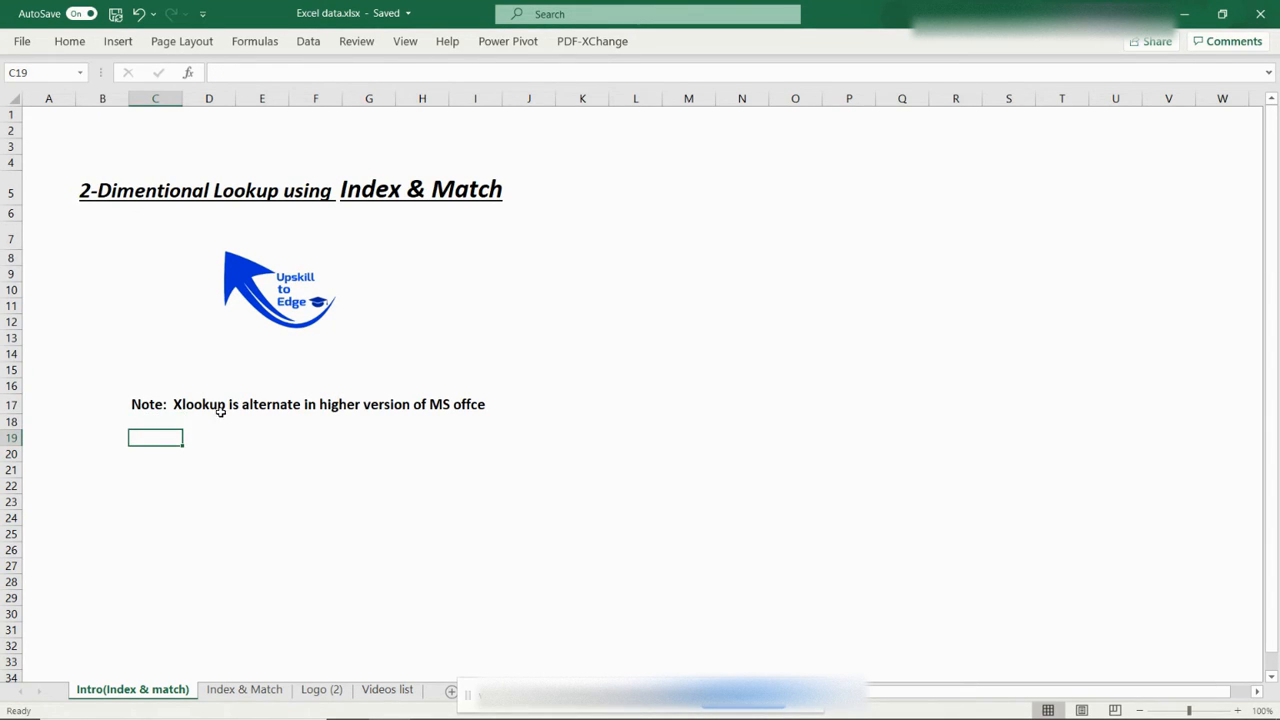
click(133, 403)
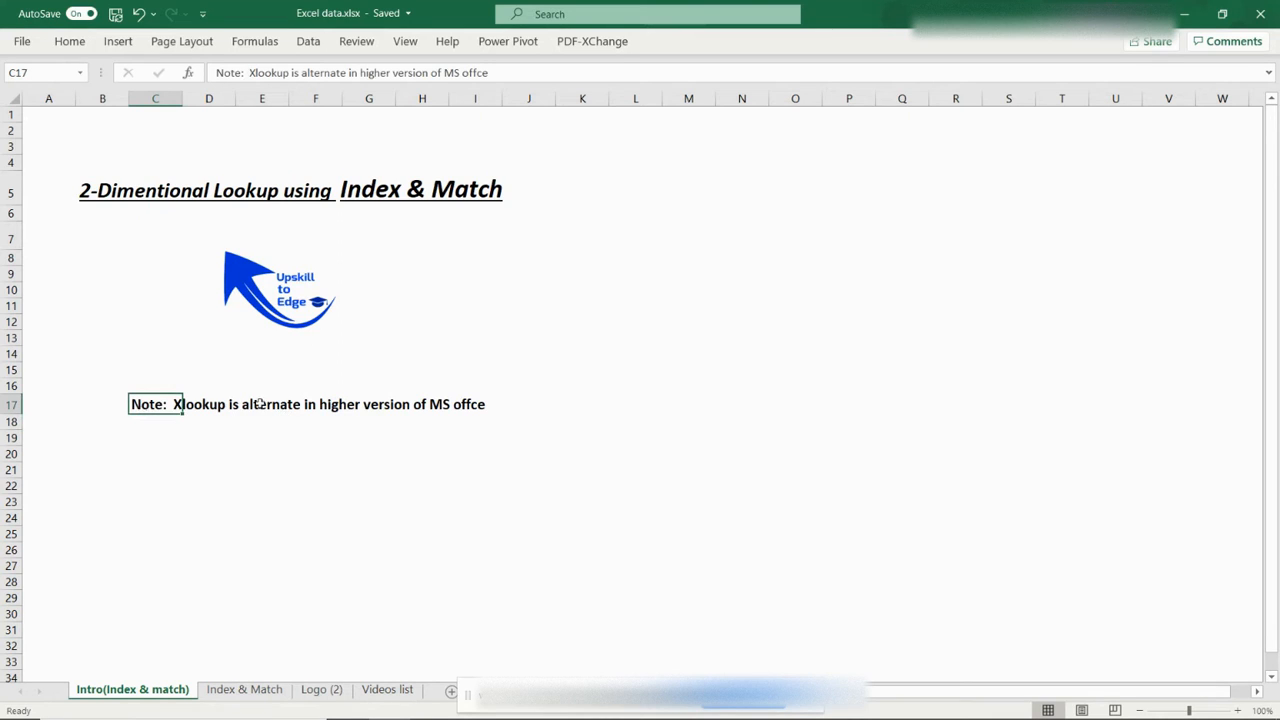
drag(78, 150, 528, 227)
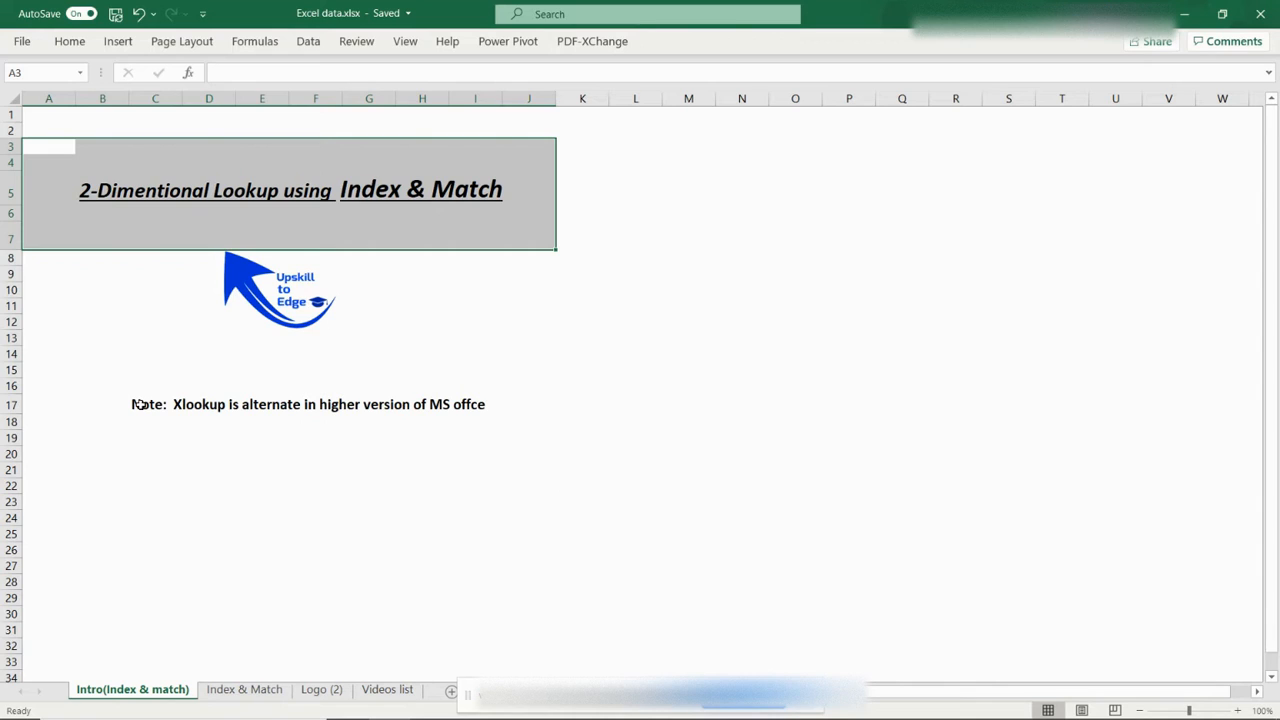
- Open the Index & Match sheet and examine the product-by-month table in A3:D9 together with the lookup row A13:C13
click(263, 697)
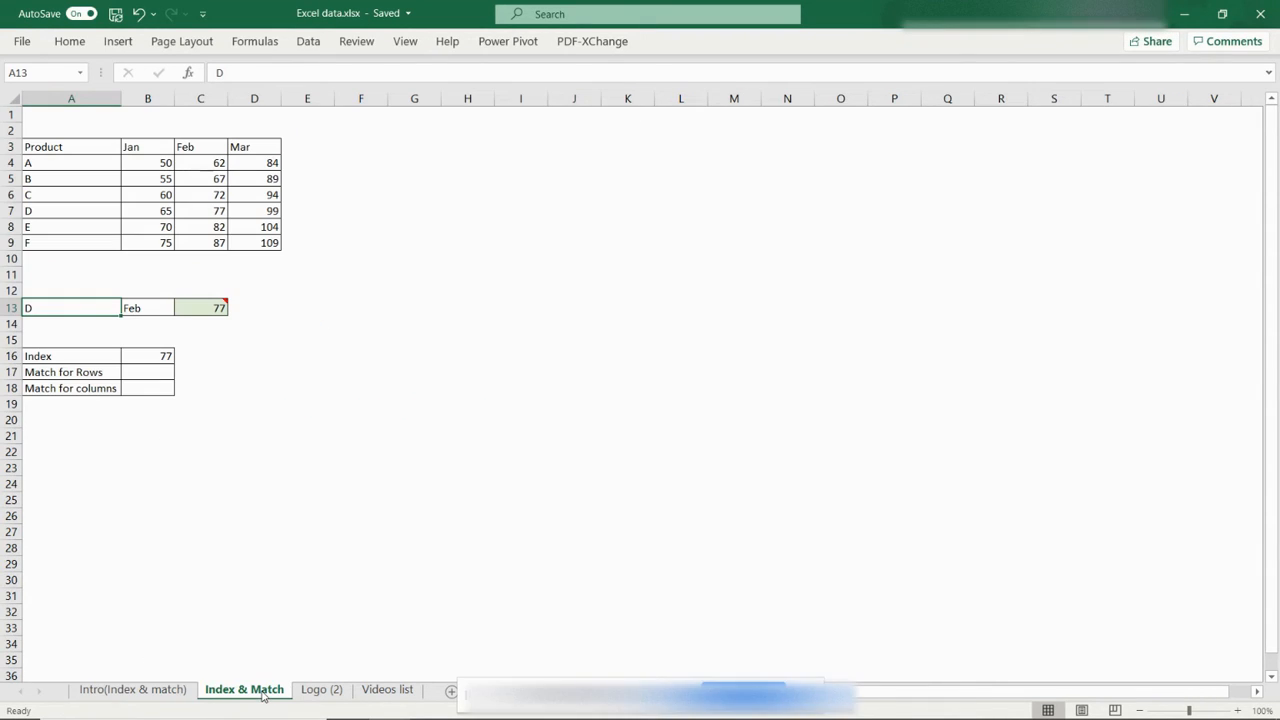
drag(67, 141, 255, 242)
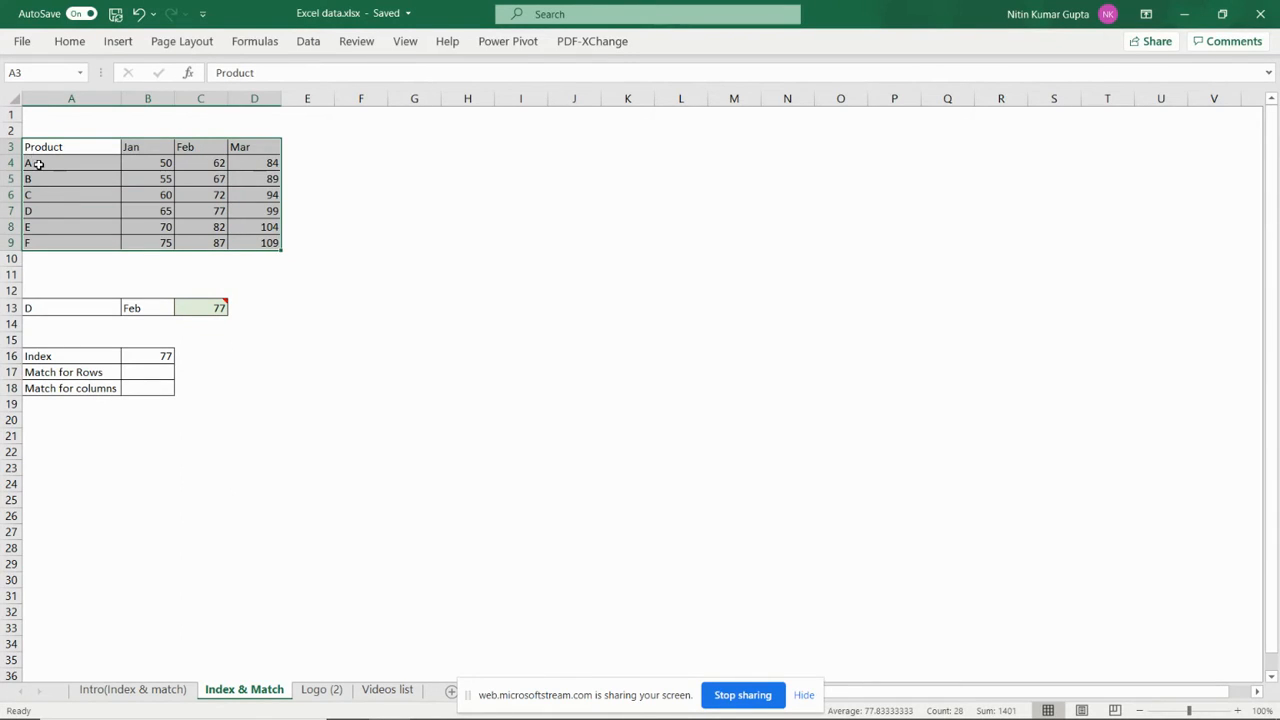
drag(38, 163, 40, 242)
drag(140, 147, 258, 153)
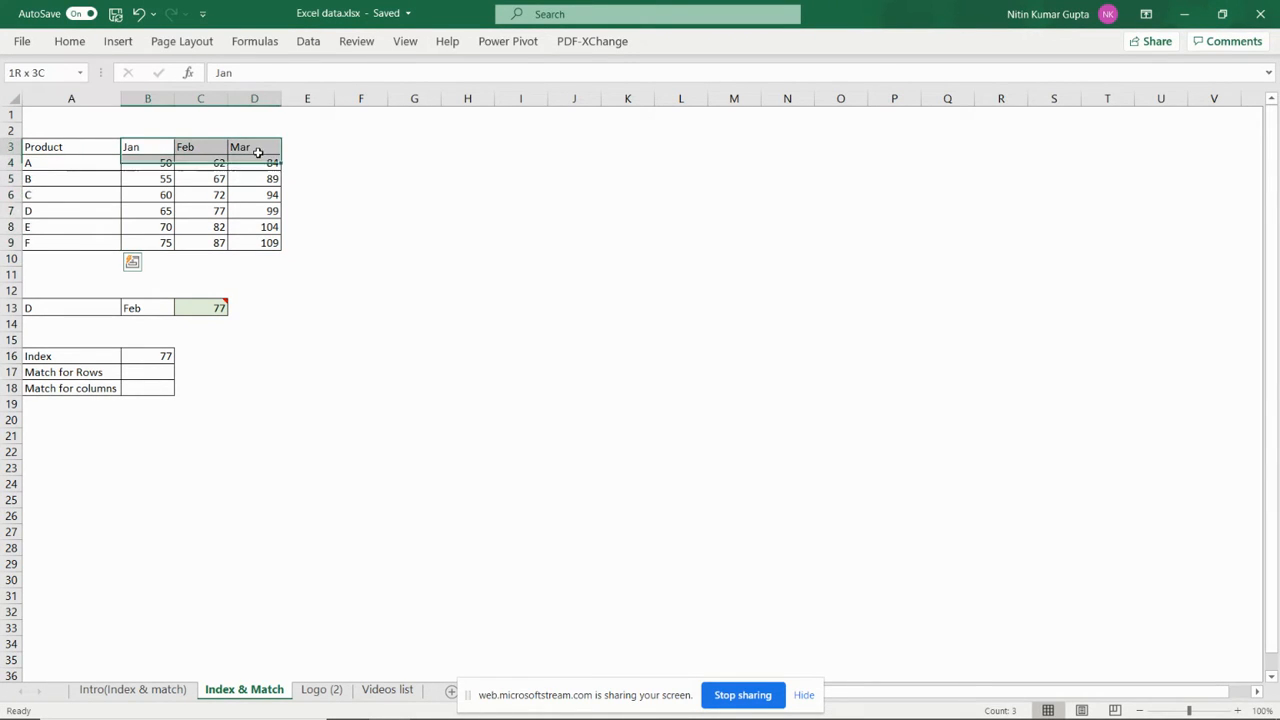
drag(57, 163, 68, 245)
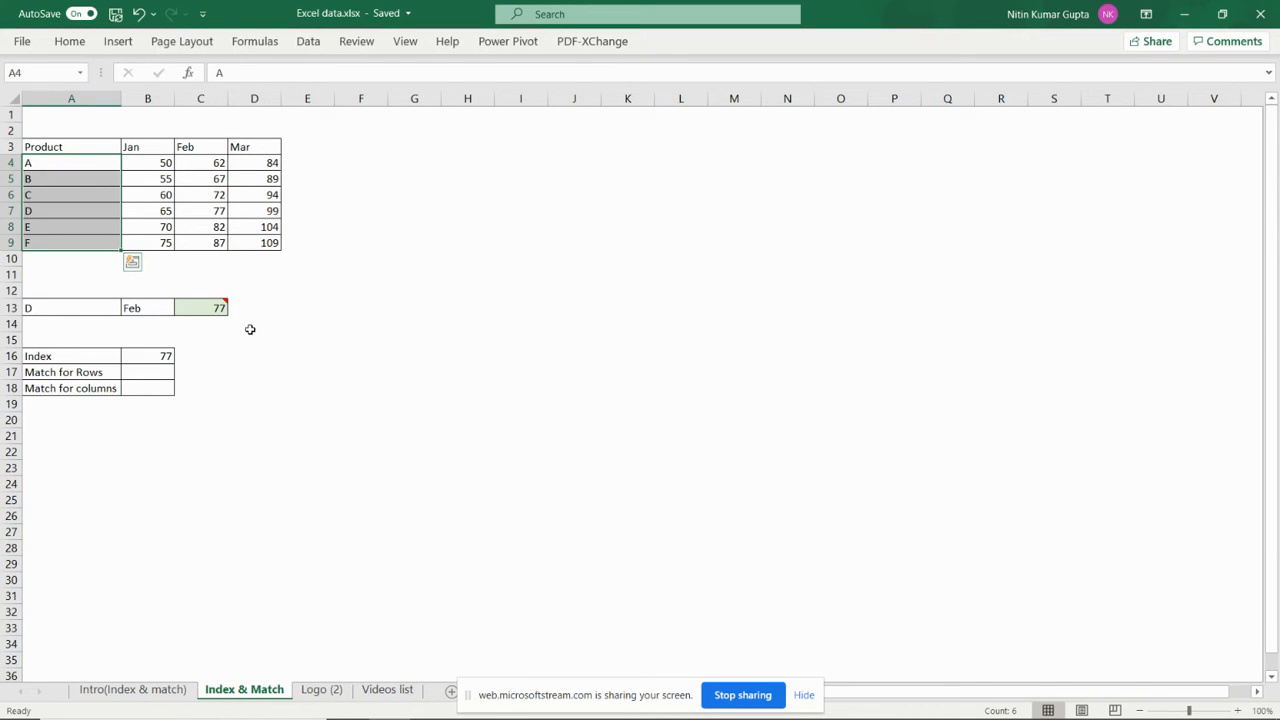
click(87, 308)
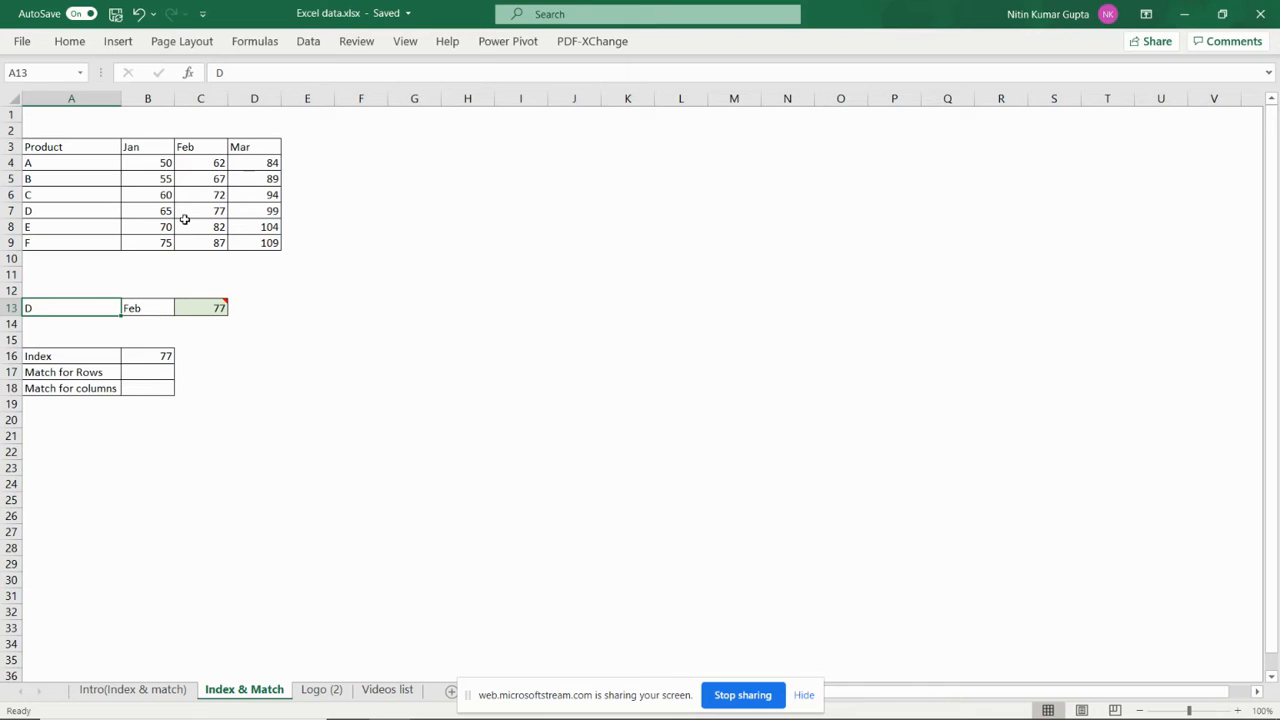
click(156, 308)
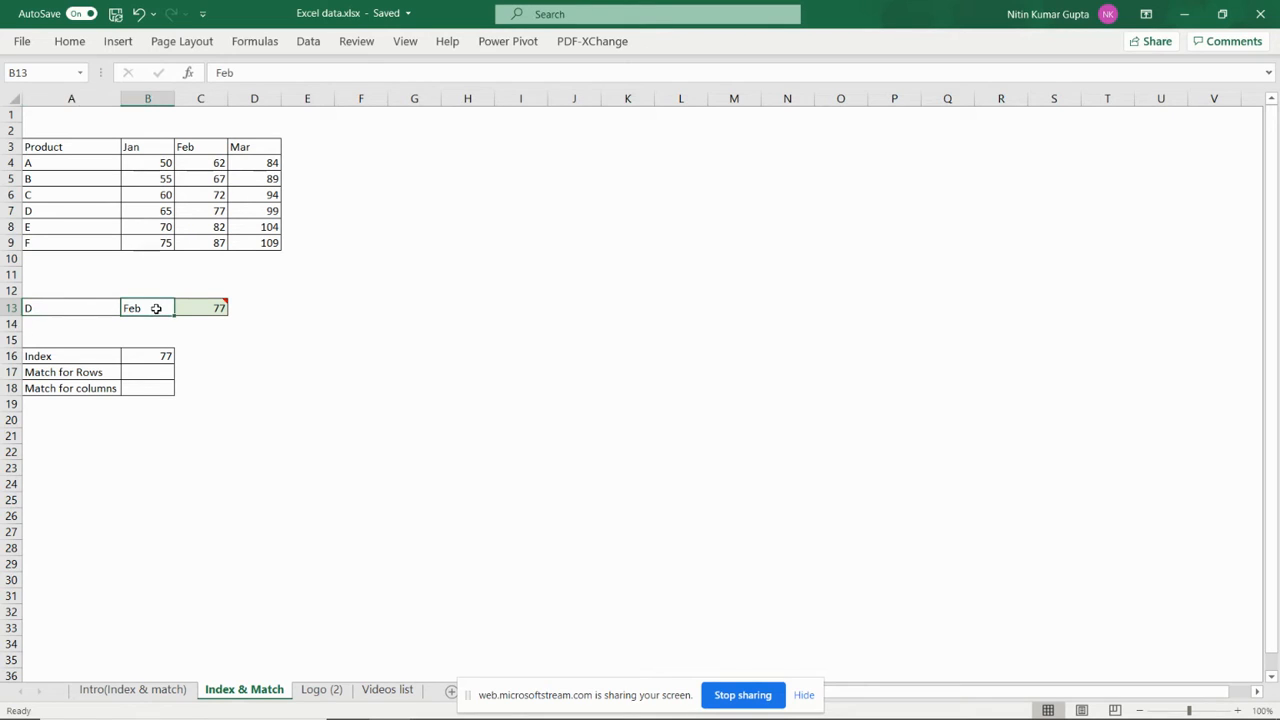
click(217, 308)
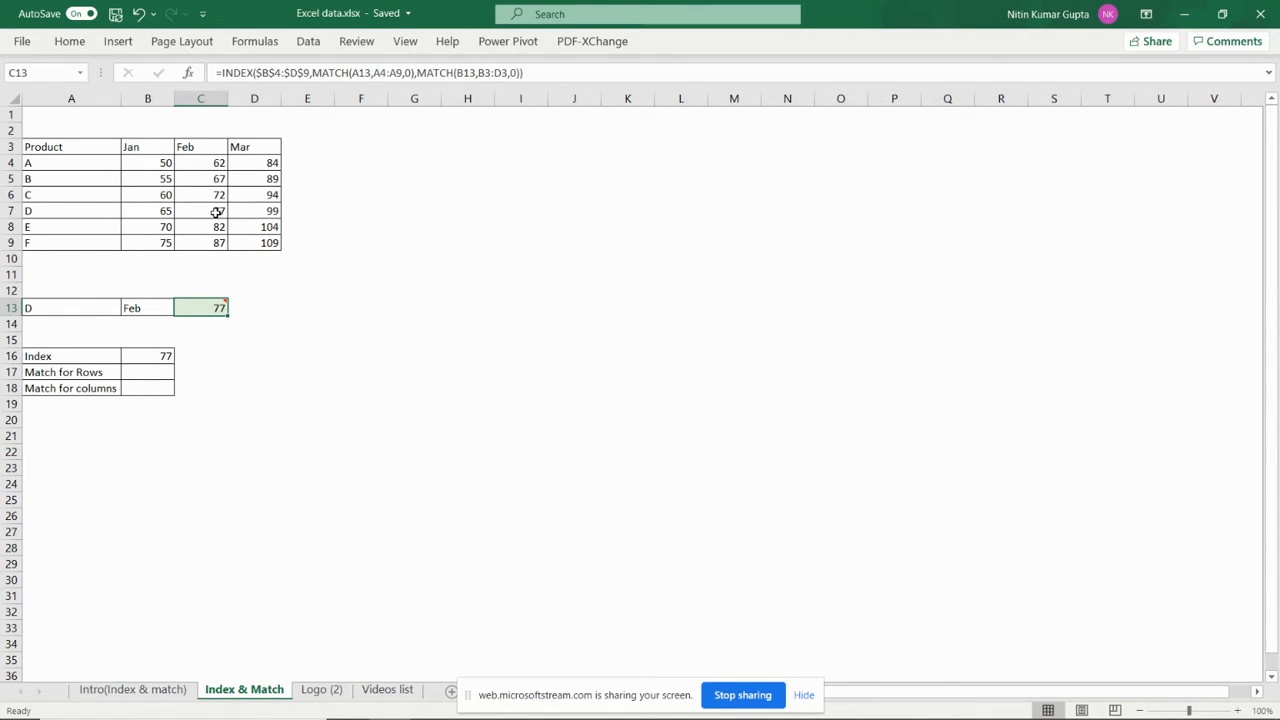
click(78, 307)
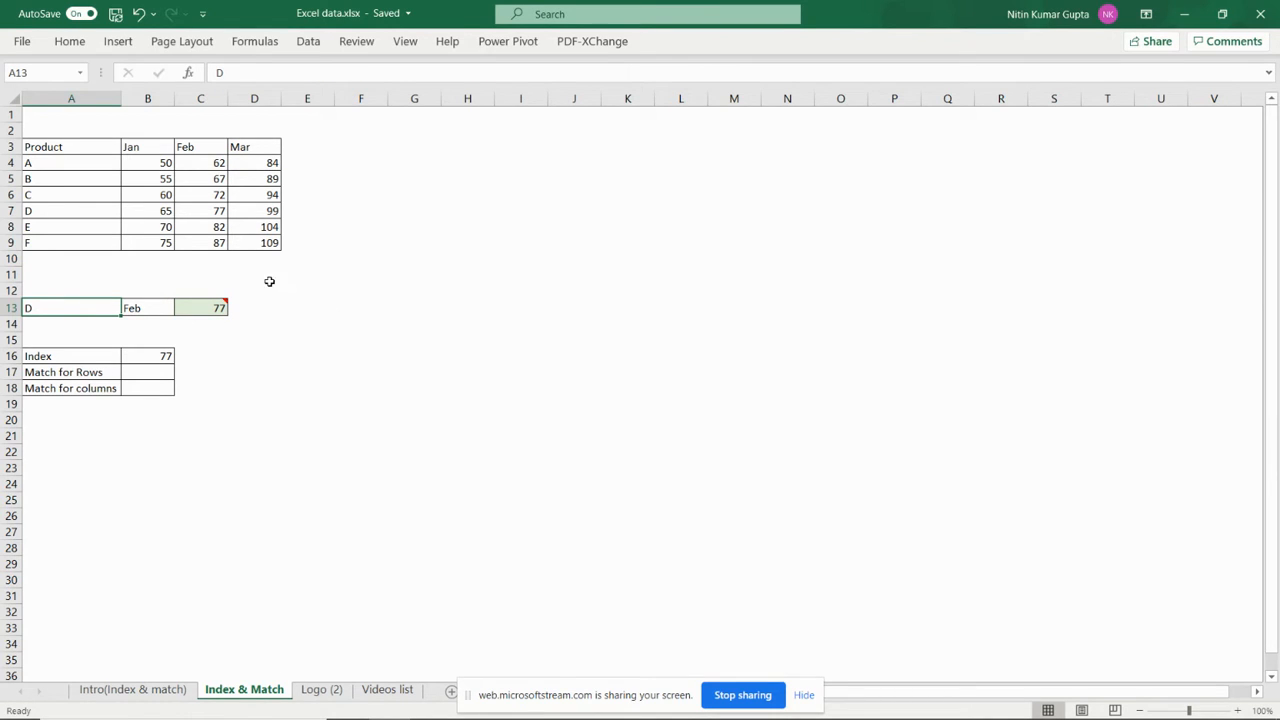
click(211, 304)
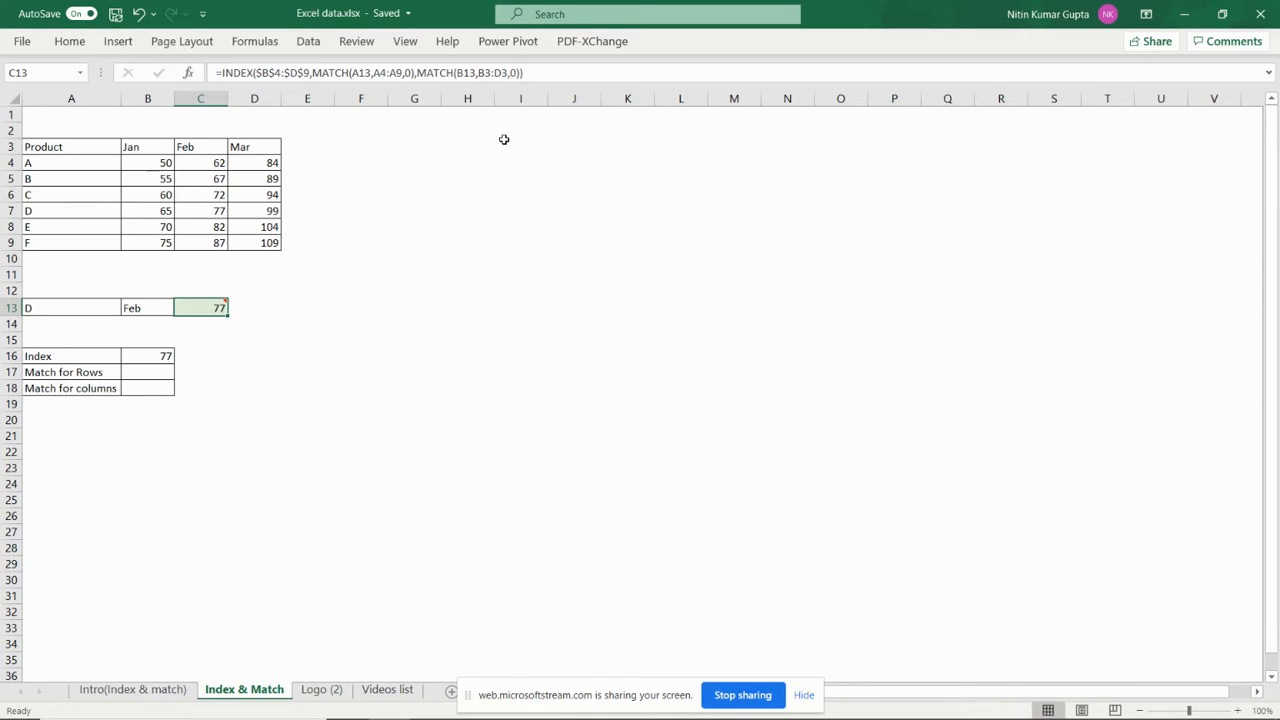
- Test the lookup row by setting the product in A13 to C and the month in B13 to Mar
click(53, 305)
text(C)
key(Return)
key(Up)
key(Right)
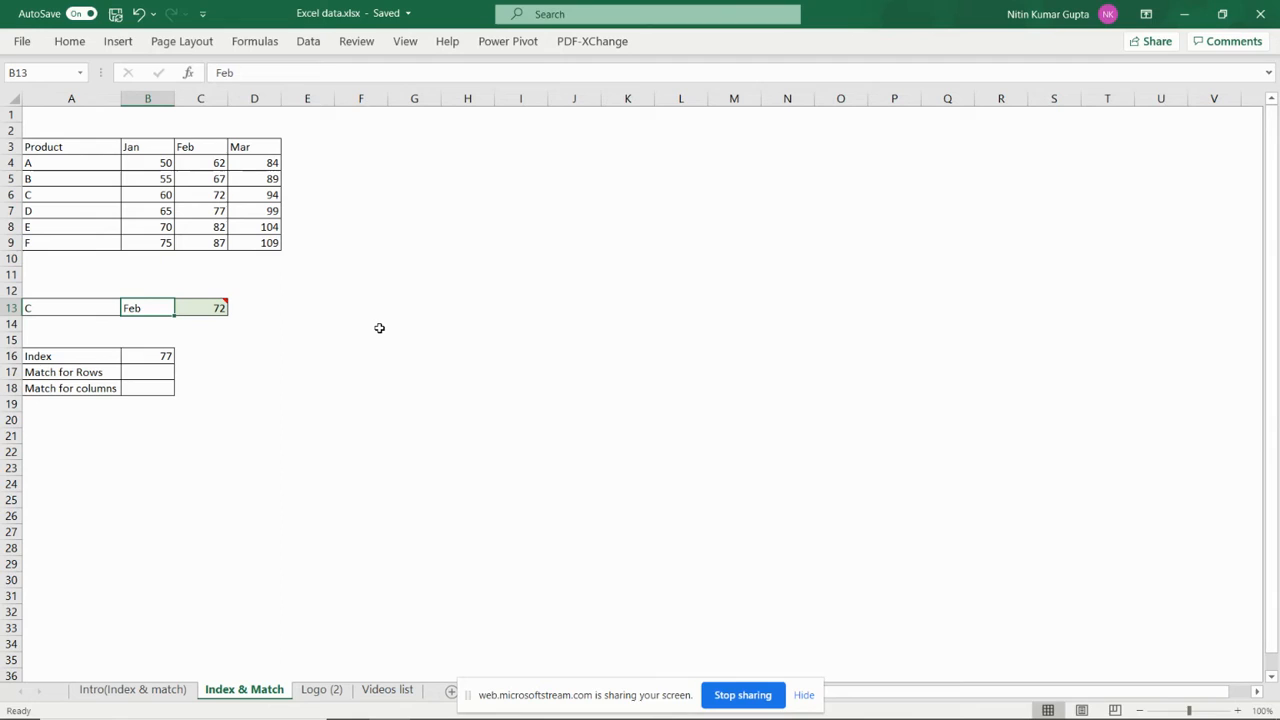
text(Mar)
key(Return)
key(Up)
key(Left)
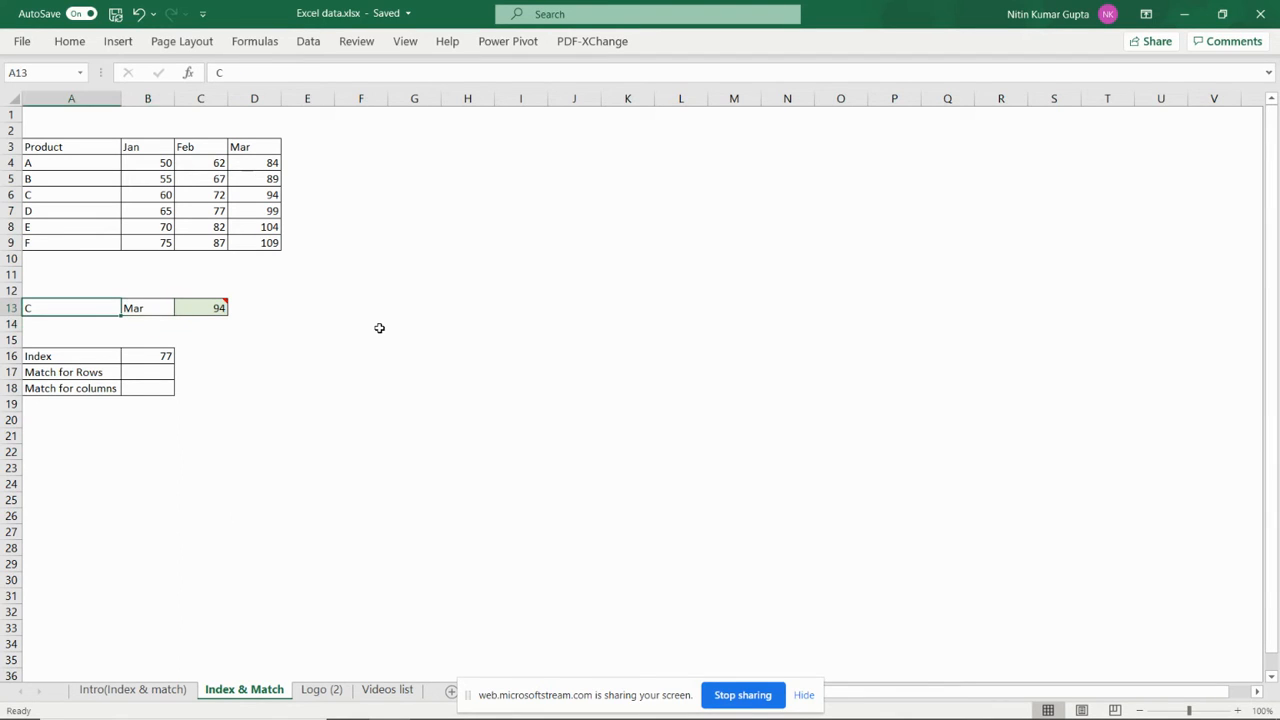
- Undo the product and month changes in the lookup row and view the note on result cell C13
key(ctrl+z)
key(ctrl+z)
click(206, 308)
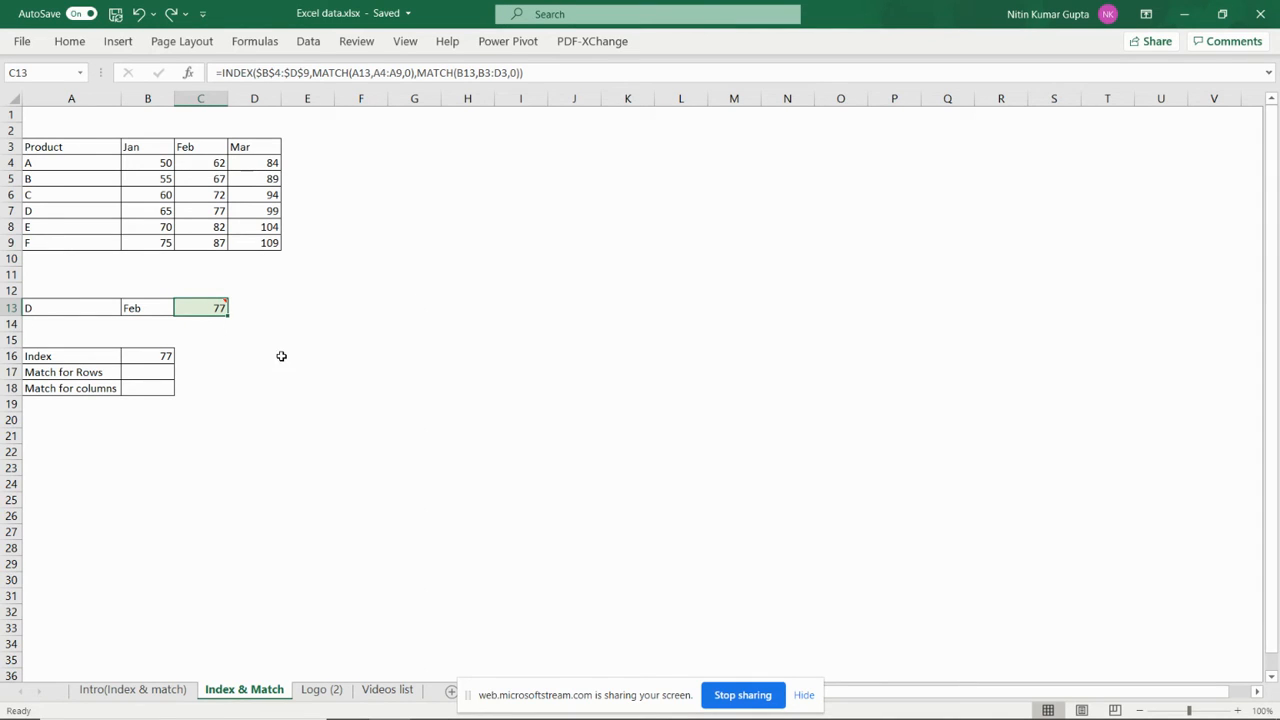
mouse_move(199, 307)
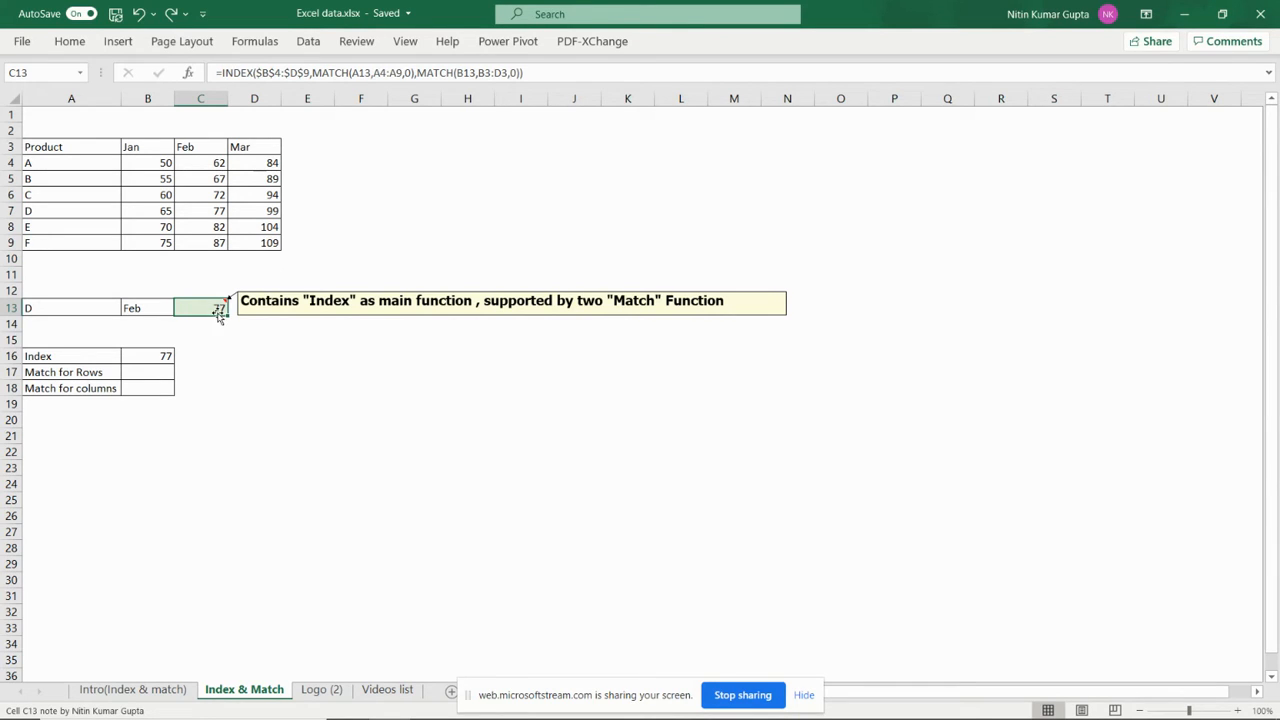
- Clear the existing formula from cell B16 beside the Index label
click(148, 357)
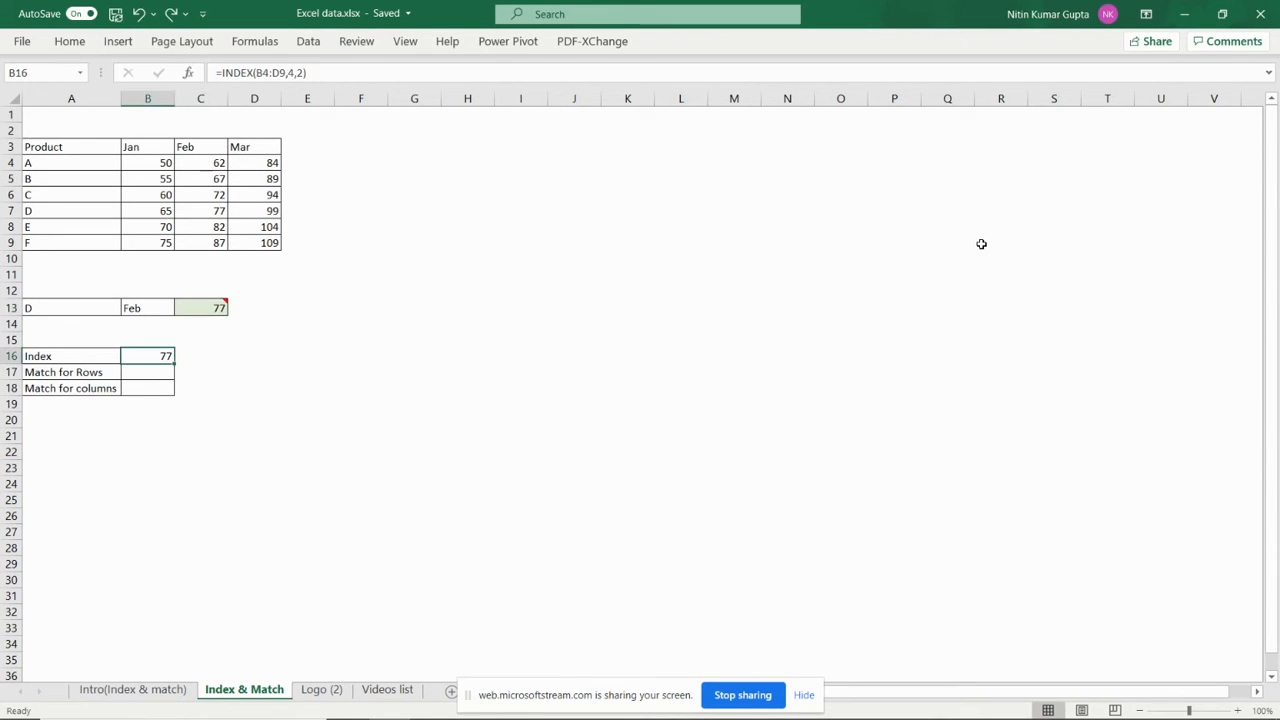
key(Delete)
key(Left)
key(Right)
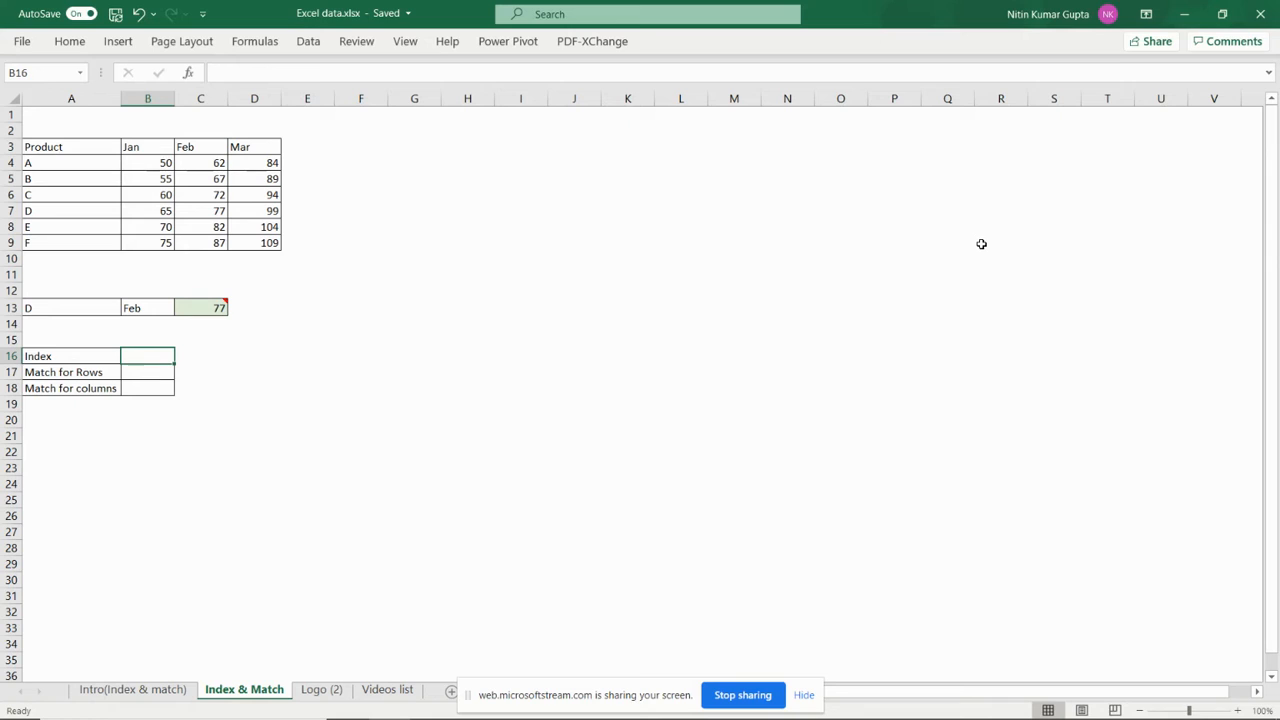
- Enter =INDEX(B4:D9,4,2) in cell B16 to return the value at row 4, column 2 of the monthly figures
text(=inde)
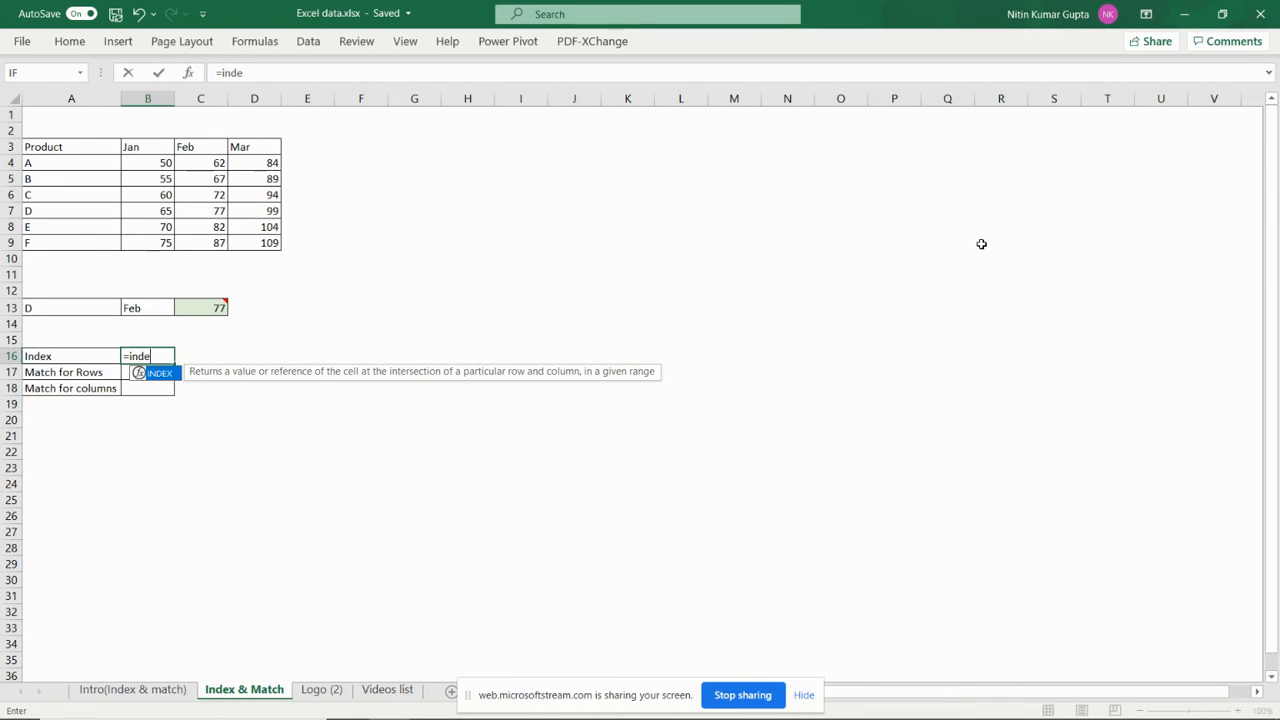
text(x()
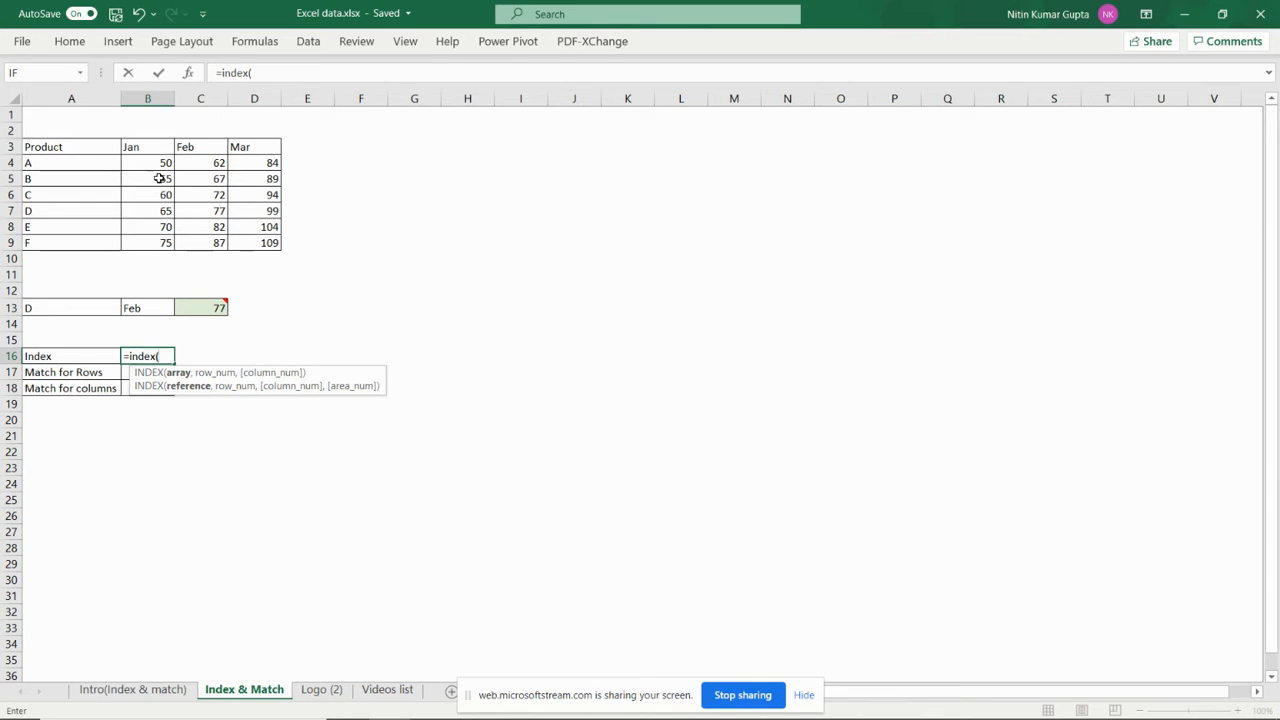
drag(160, 163, 259, 241)
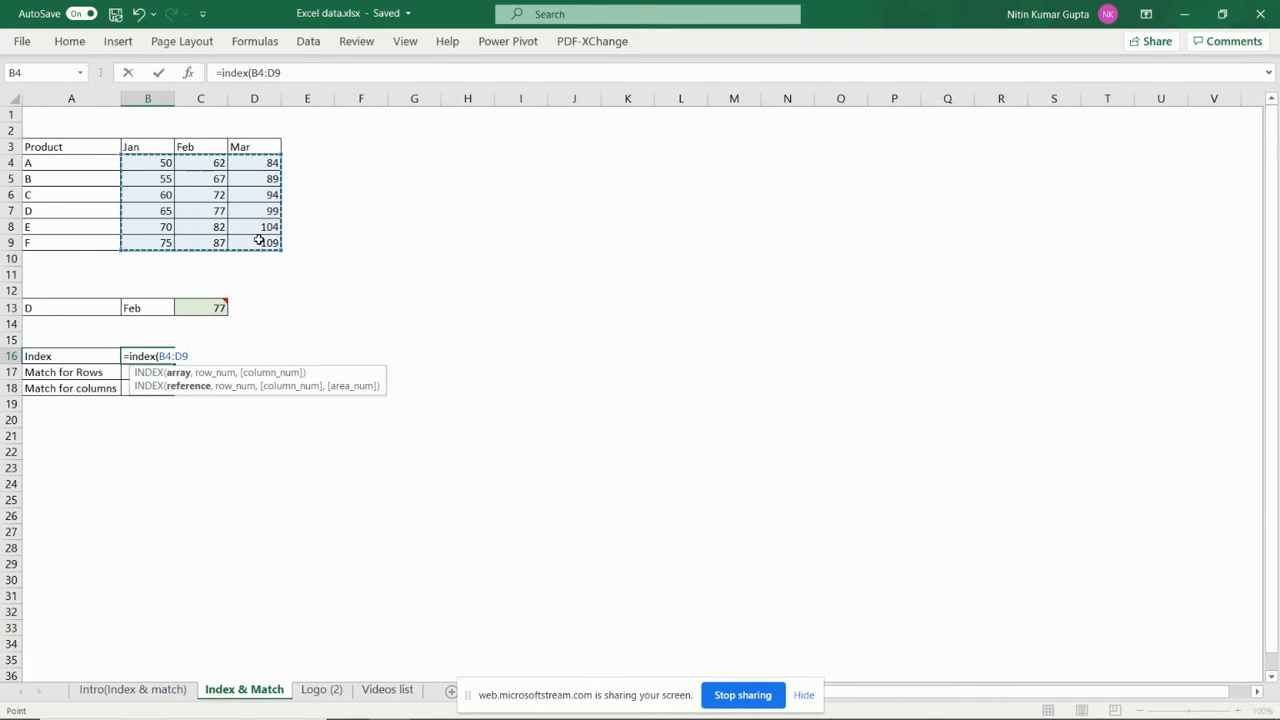
text(,)
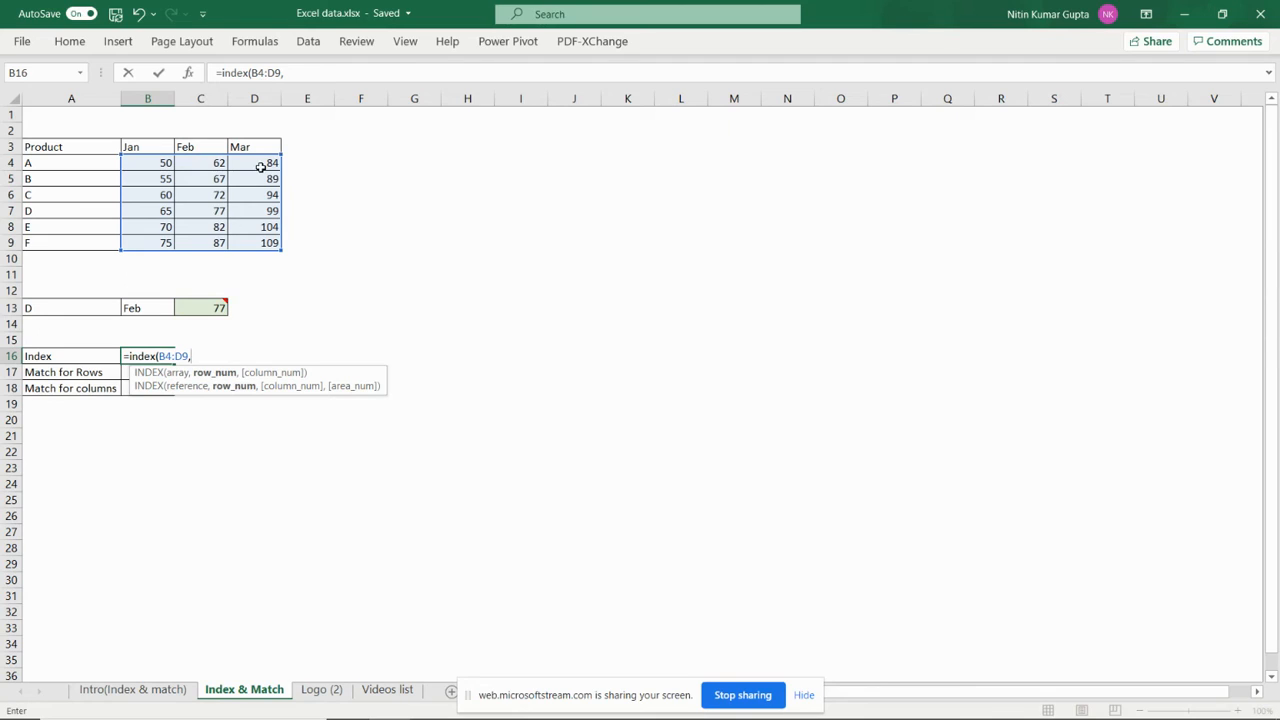
text(4,)
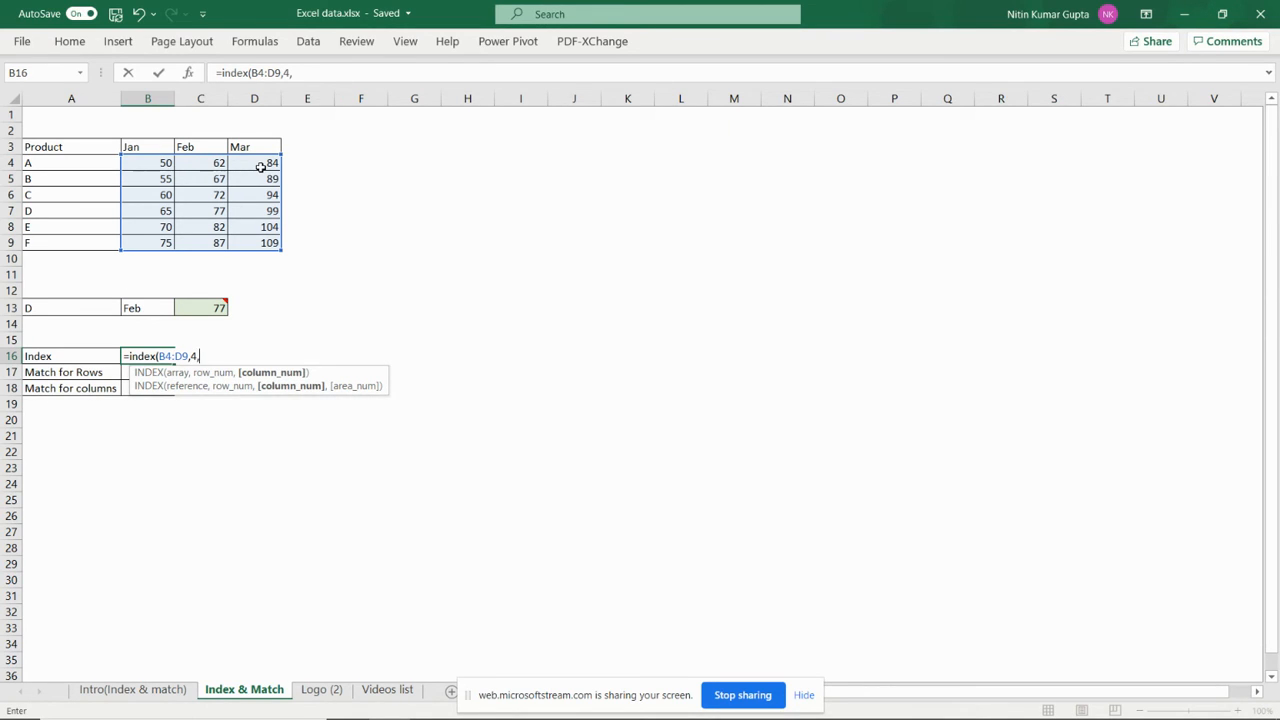
text(2))
key(ctrl+Return)
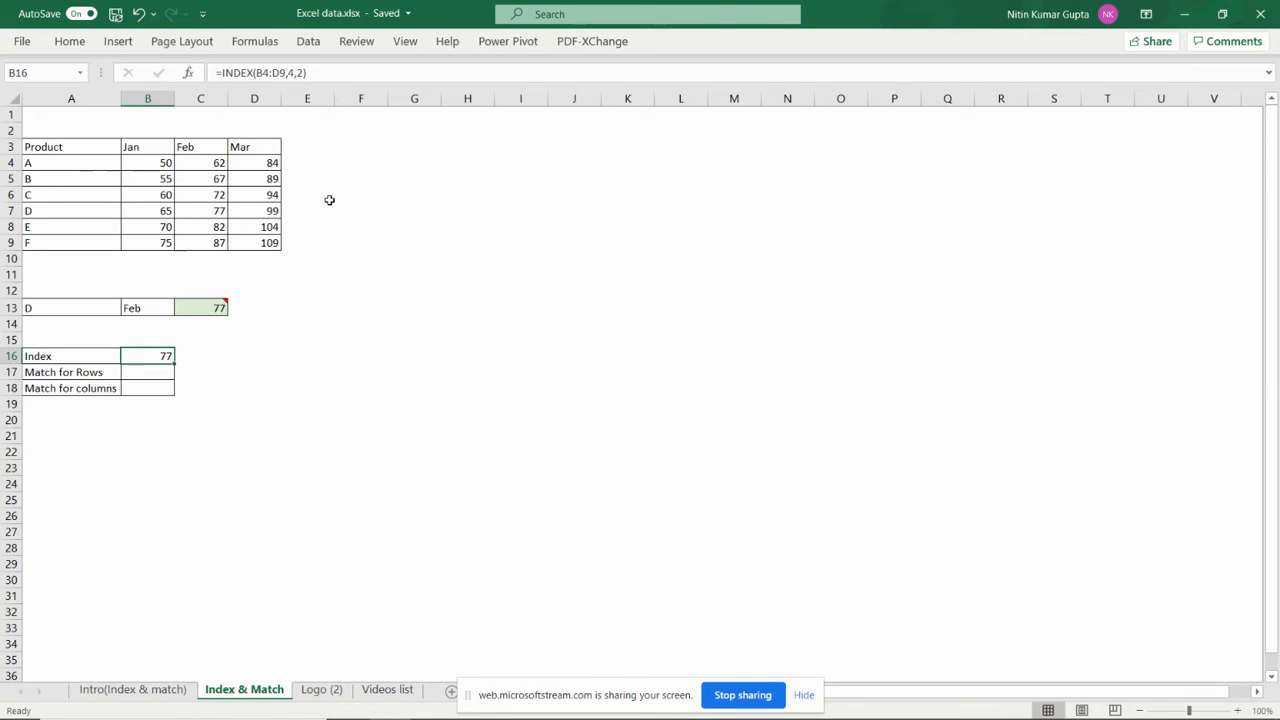
- Examine the row and column number arguments of the INDEX formula in B16, leaving the formula as it is
double_click(300, 72)
text(2)
click(294, 73)
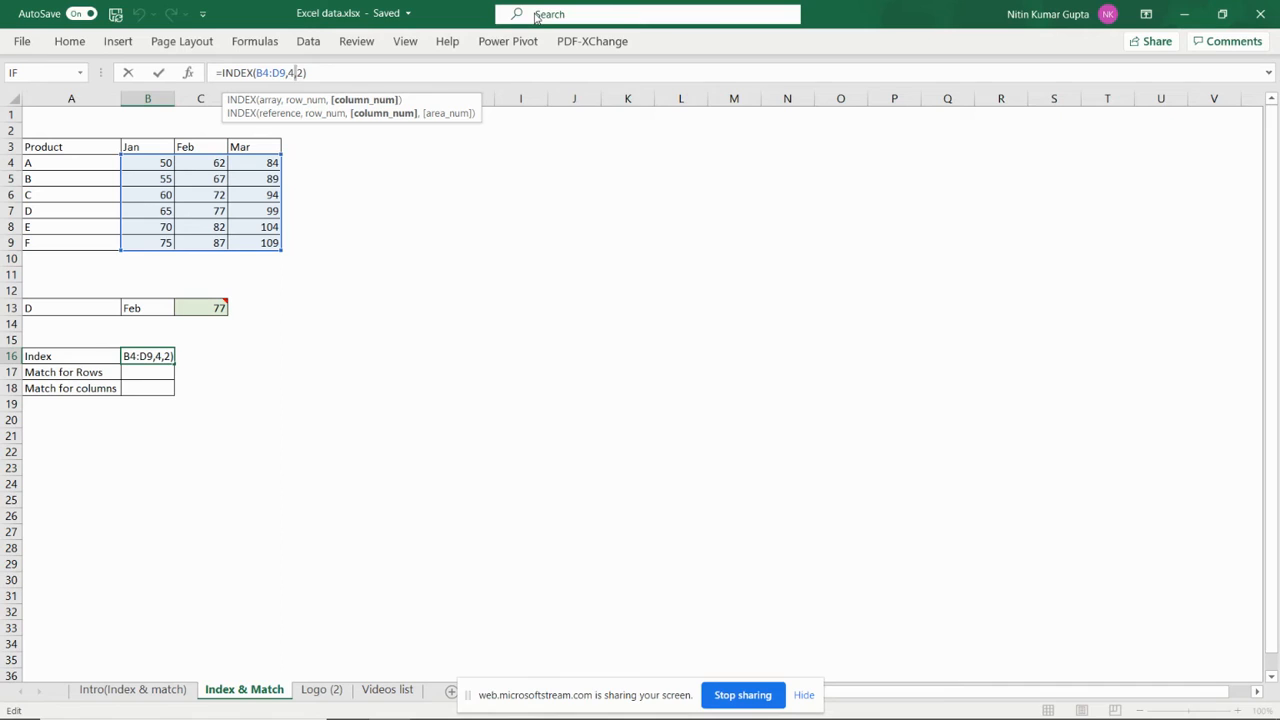
key(Left)
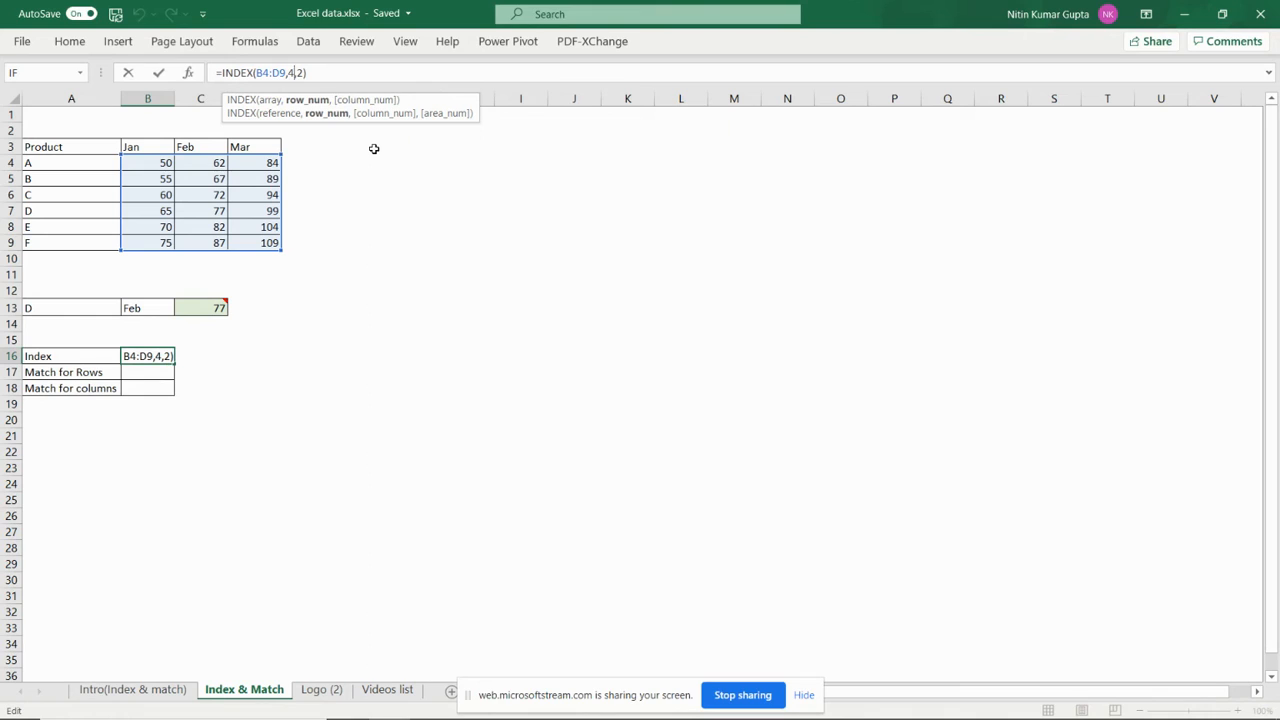
key(ctrl+Return)
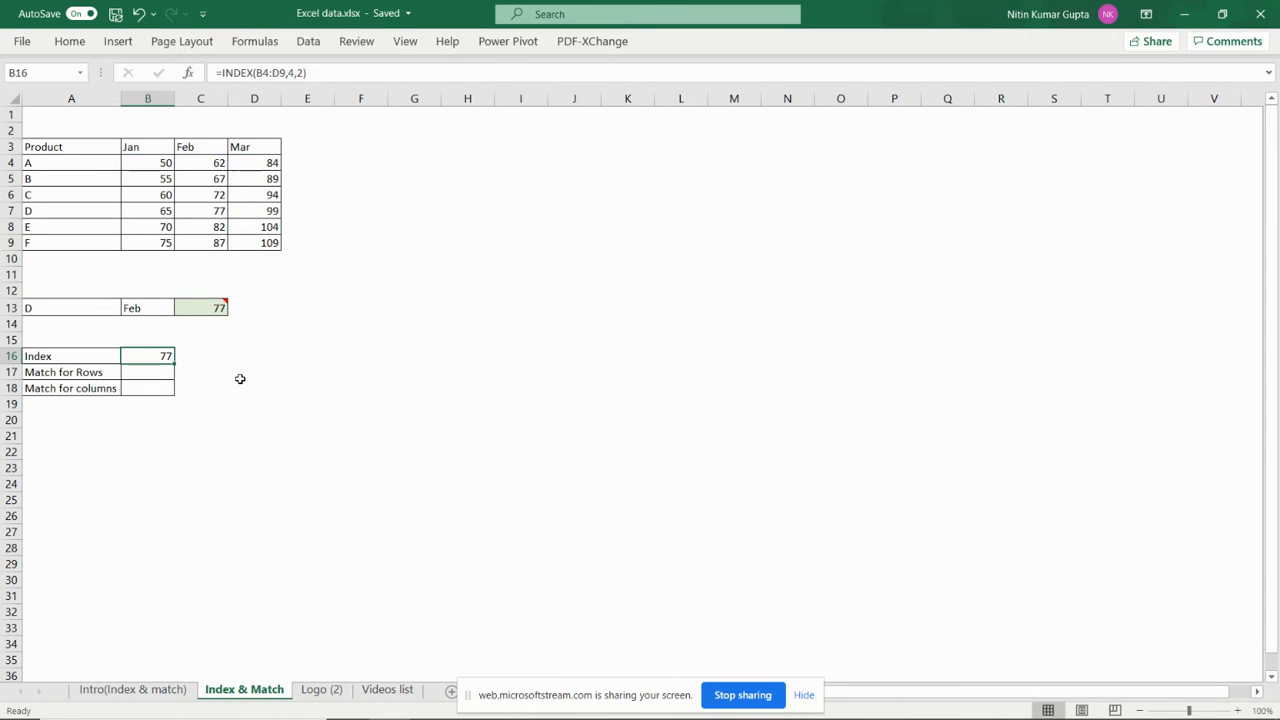
click(87, 358)
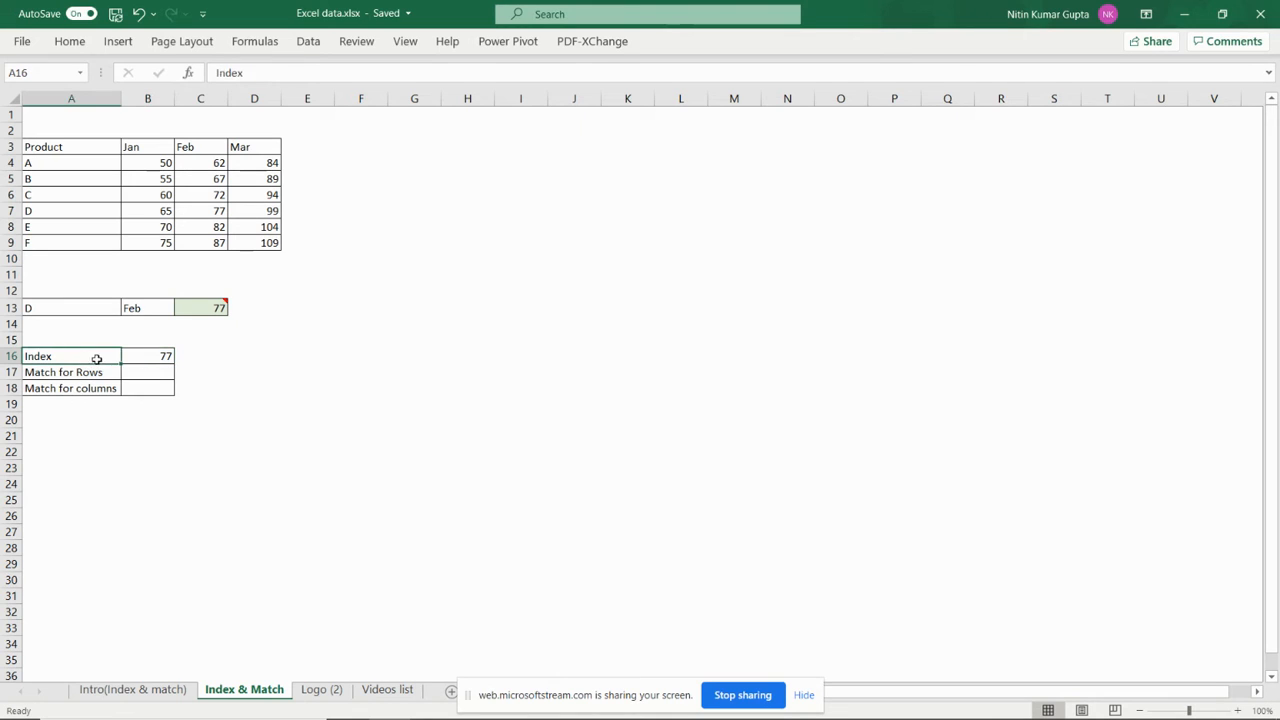
click(150, 355)
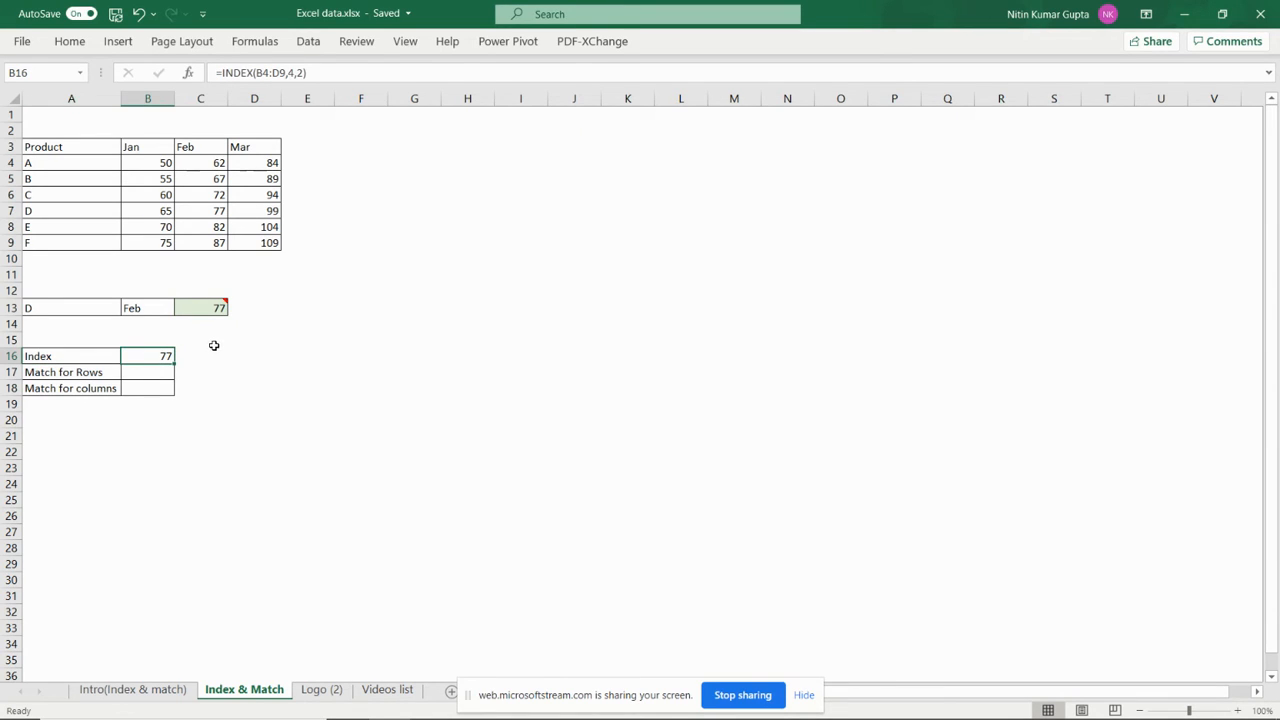
click(95, 373)
click(143, 357)
double_click(292, 73)
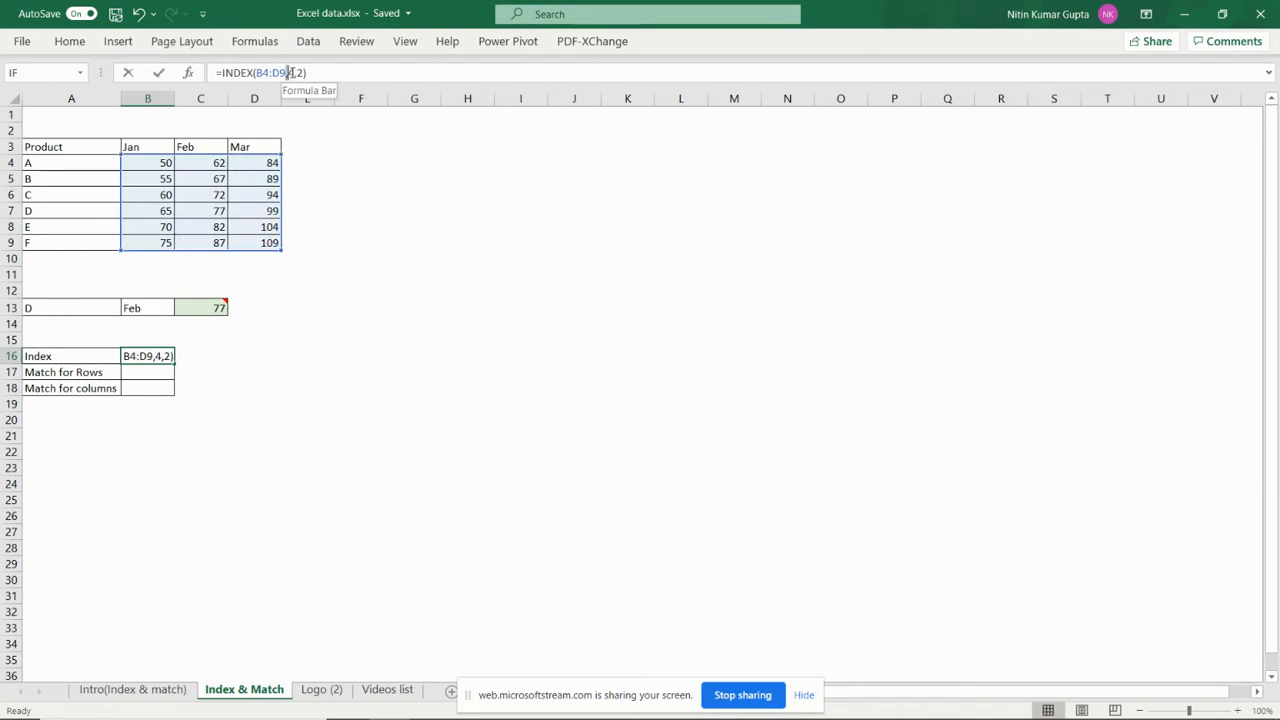
click(299, 73)
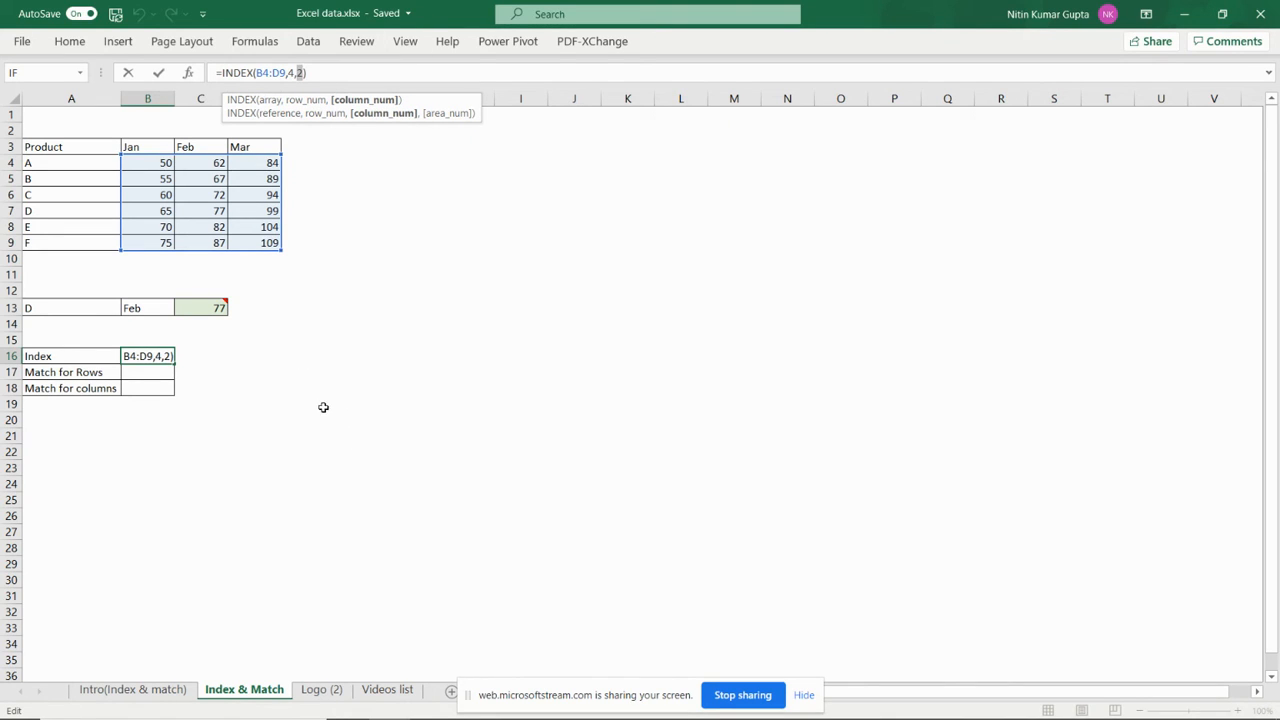
key(ctrl+Return)
- Compare the combined INDEX and MATCH formula in C13 with B16, and select B17 beside Match for Rows
click(207, 306)
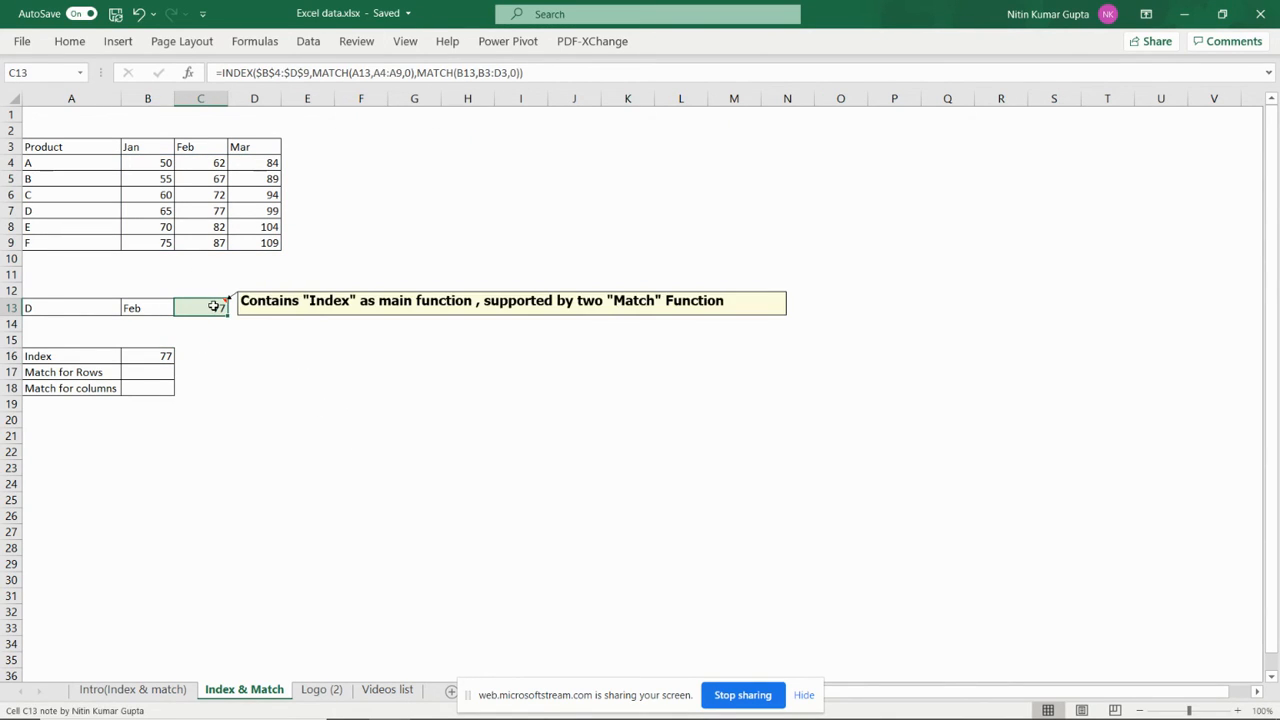
click(145, 358)
click(148, 371)
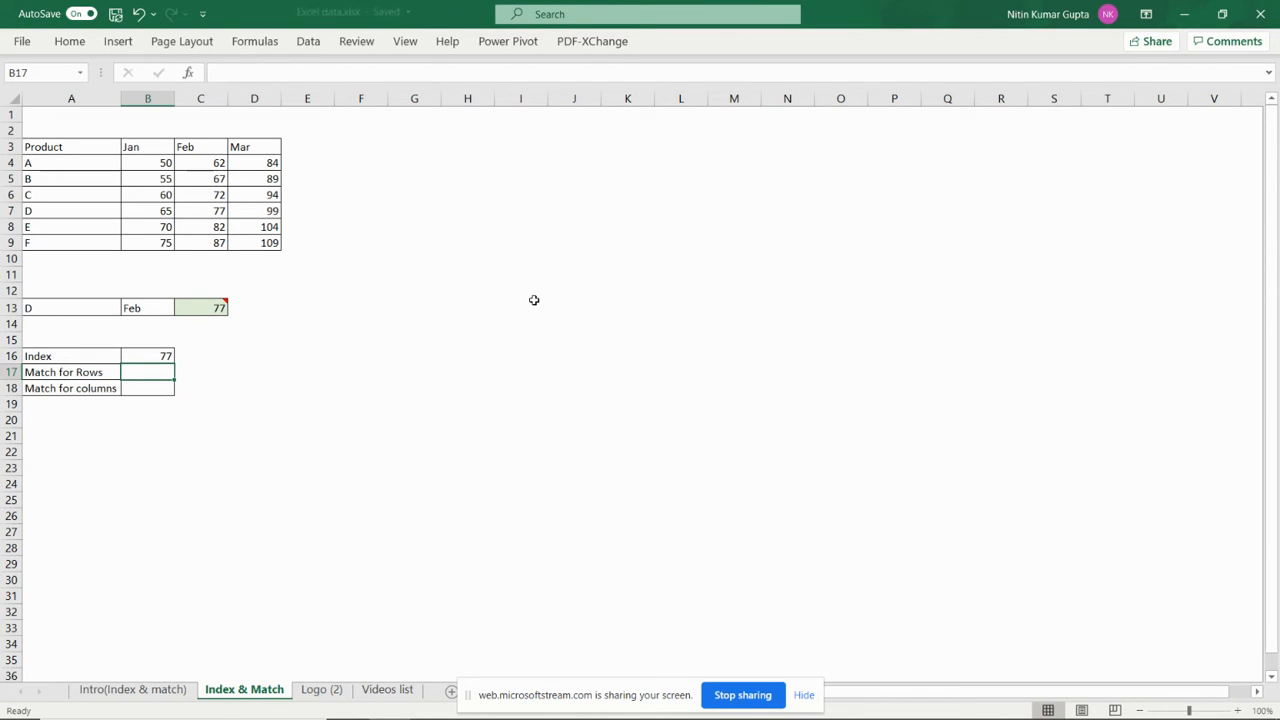
- Enter =MATCH(A13,A4:A9,0) in B17 to find the exact row position of the product in A13
text(=match()
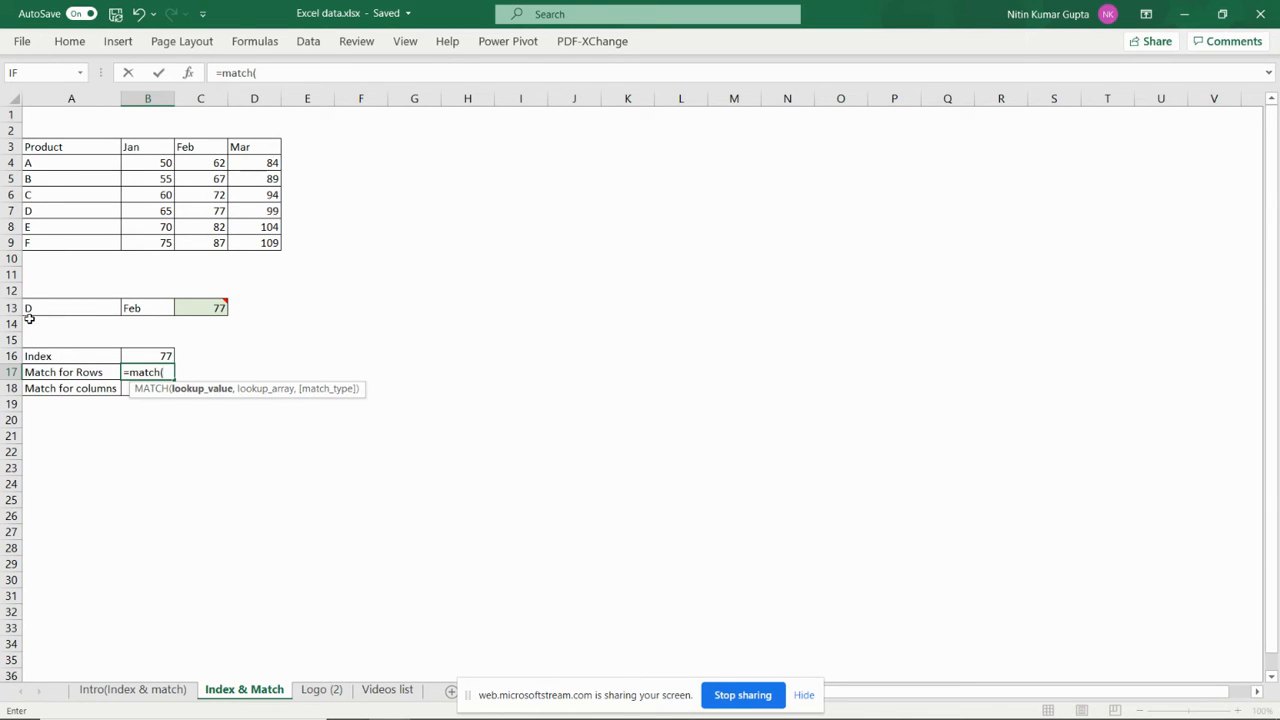
click(64, 305)
text(,)
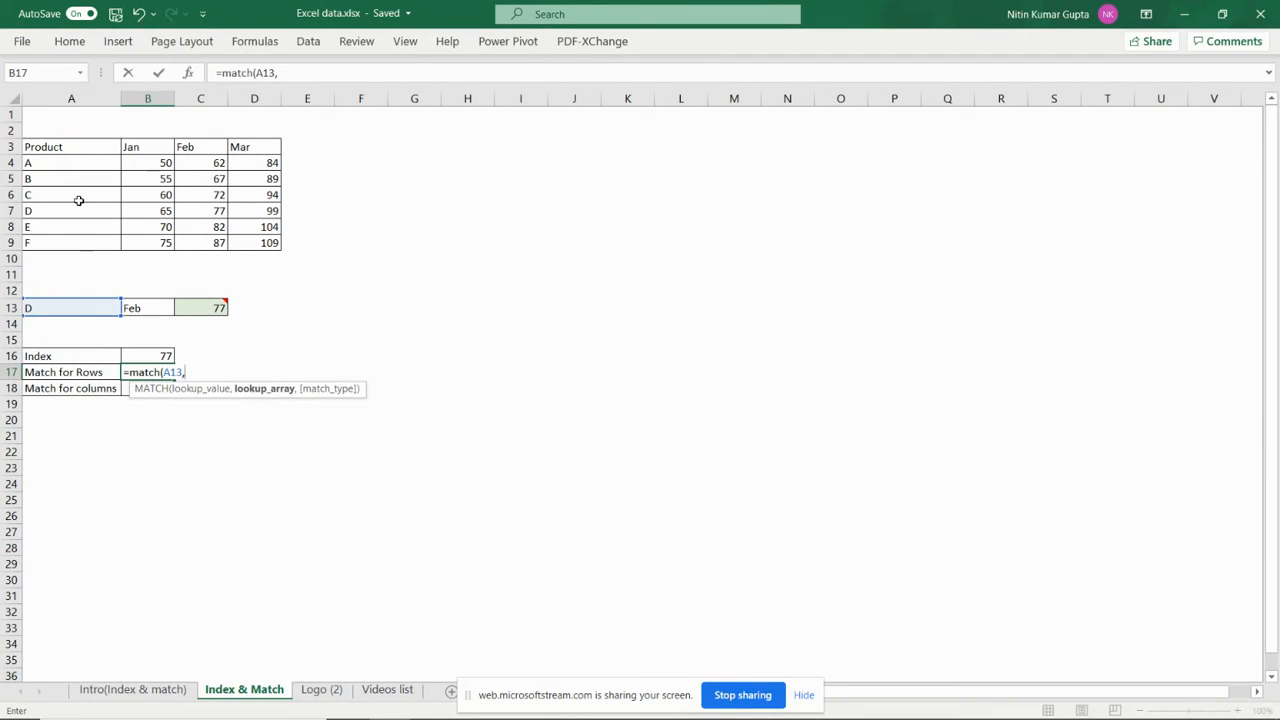
drag(80, 163, 84, 245)
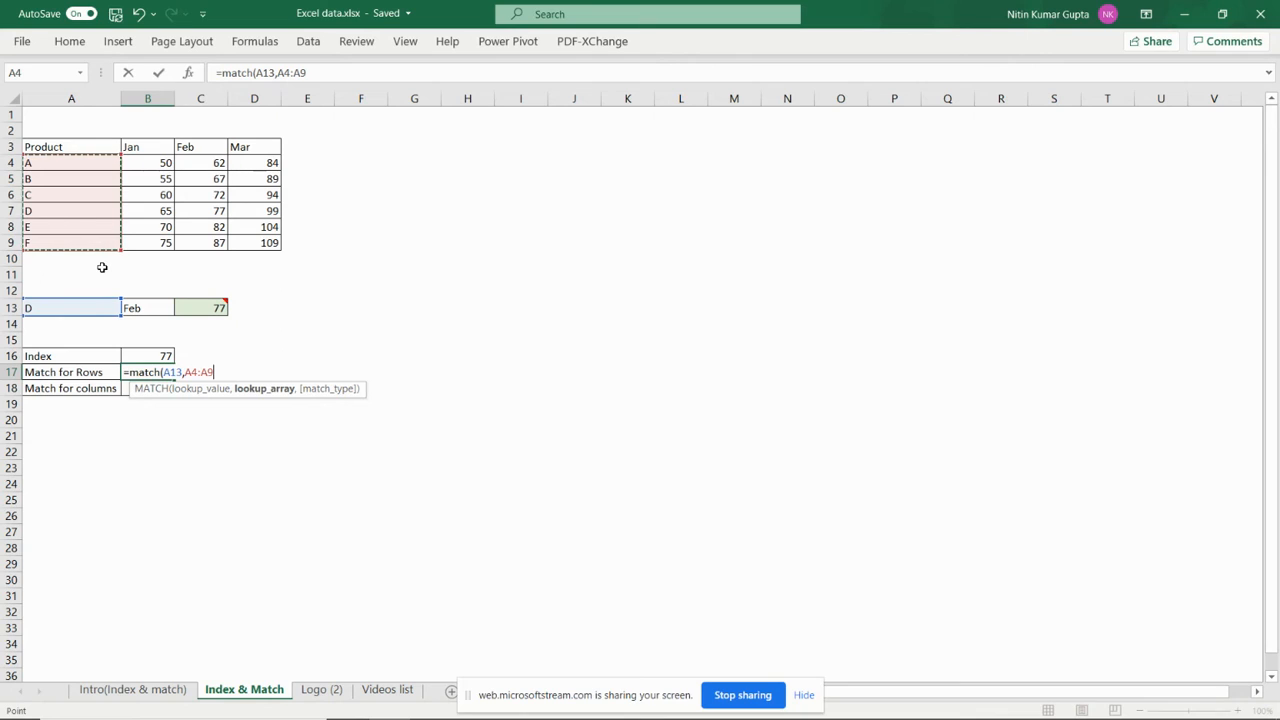
text(,)
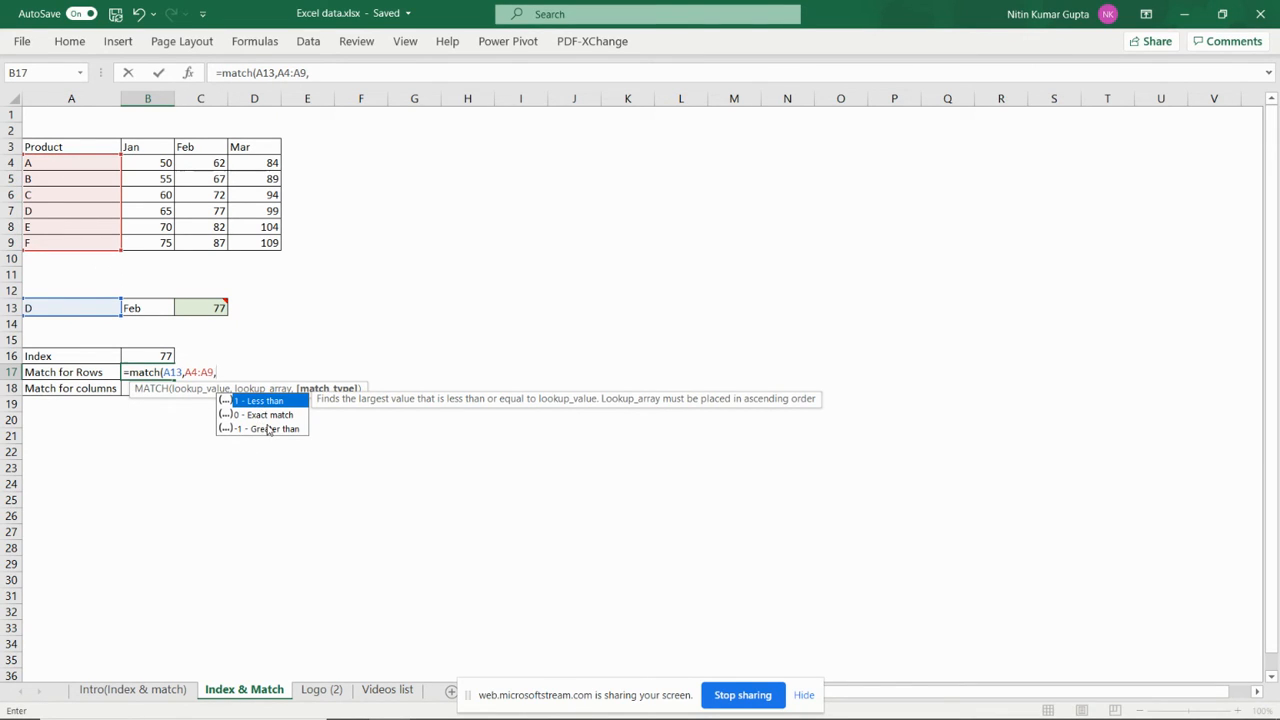
text(0))
key(Return)
key(Up)
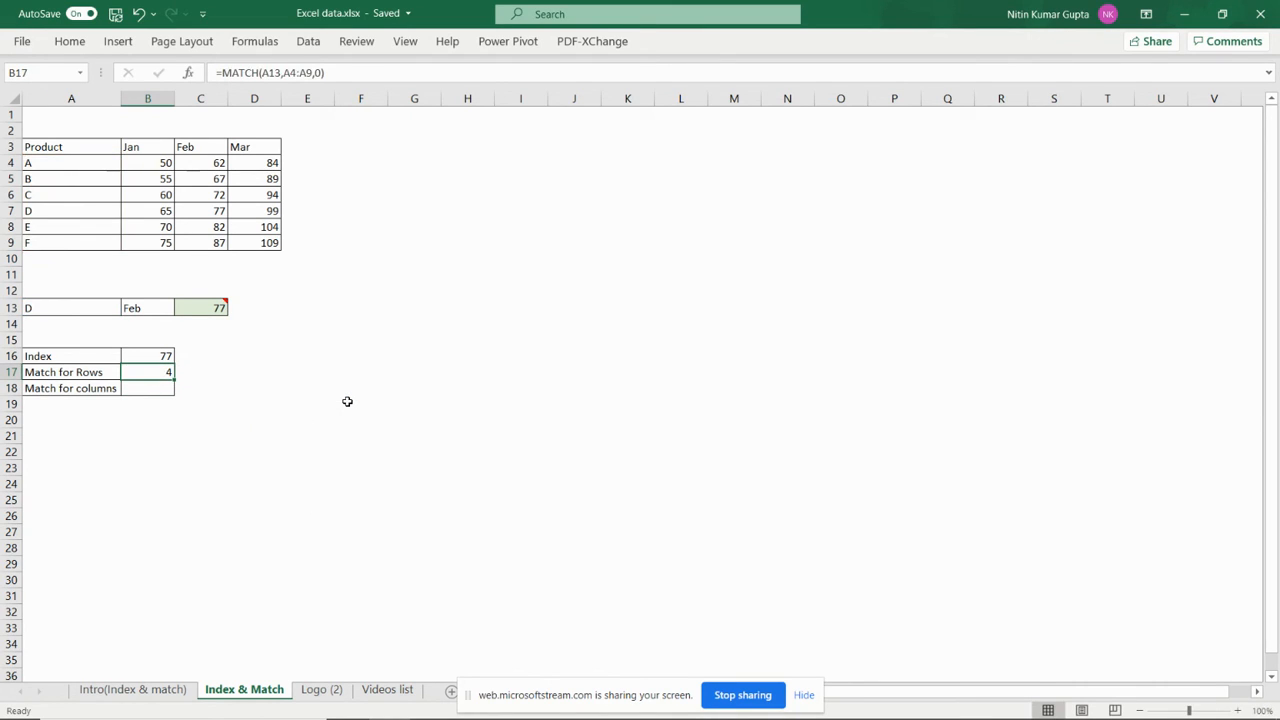
- Change the lookup product in A13 to C to test the row match
key(Left)
key(Up)
key(Up)
key(Up)
key(Up)
text(C)
key(Return)
key(Up)
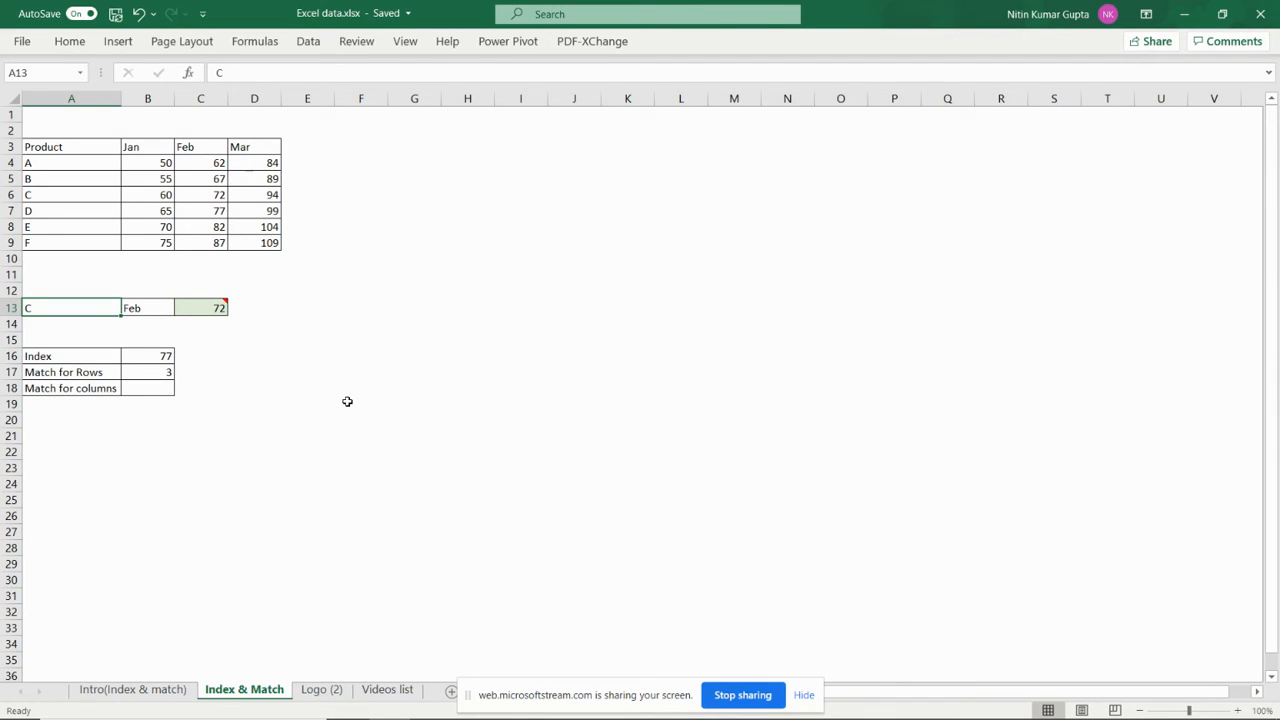
- Try 4 as the lookup product in A13, and restore product D
text(4)
key(Return)
key(Up)
key(Return)
key(Up)
text(D)
key(Return)
- Enter =MATCH(B13,B3:D3,0) in B18 to find the exact column position of the month in B13
key(Down)
key(Right)
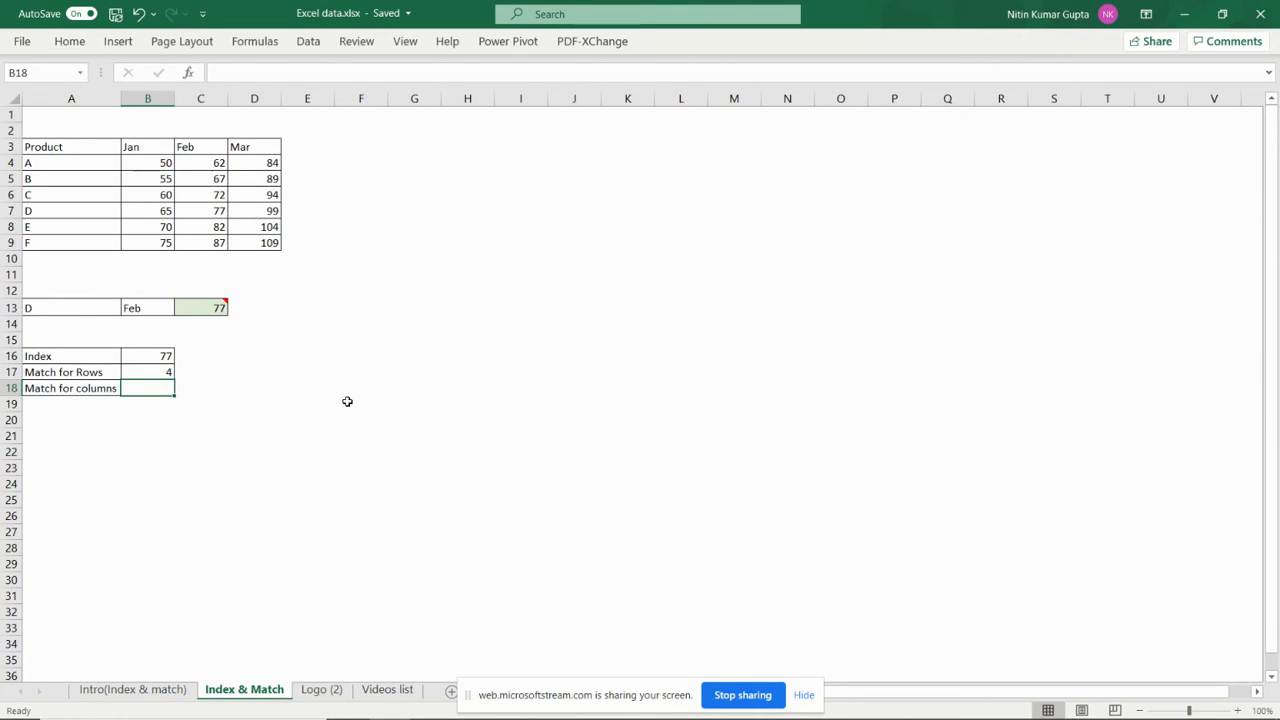
text(=match()
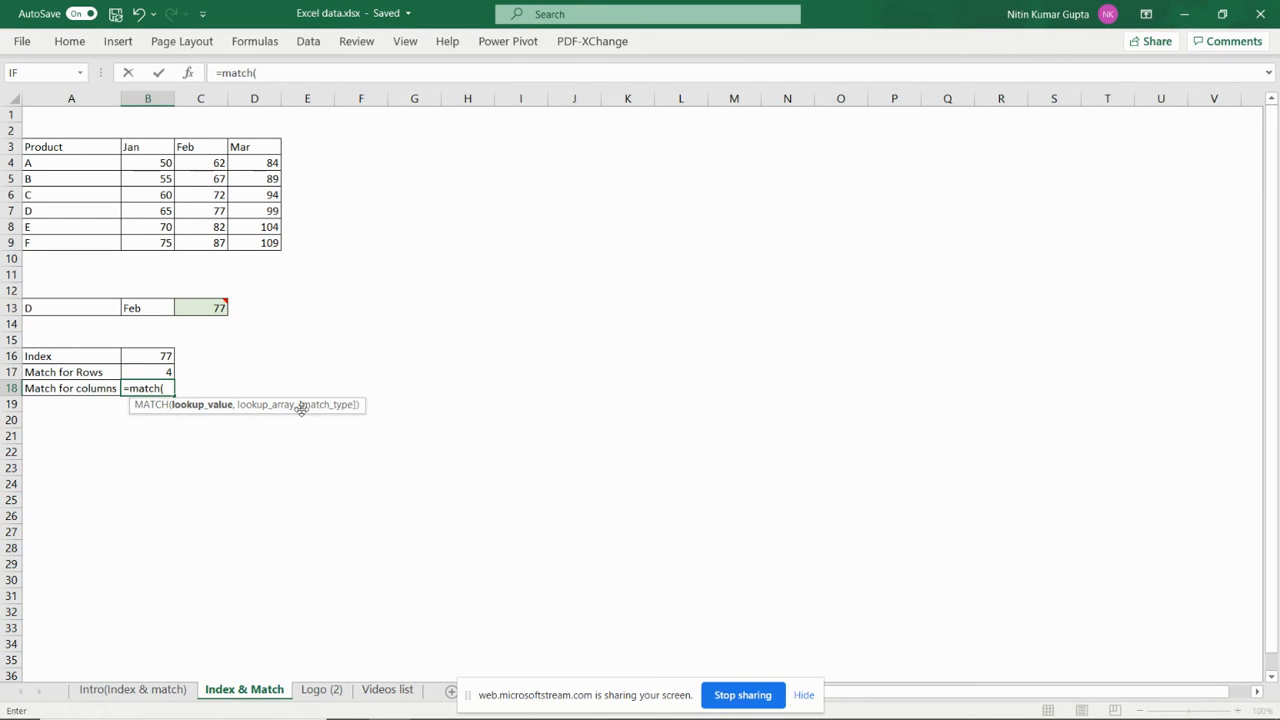
click(138, 311)
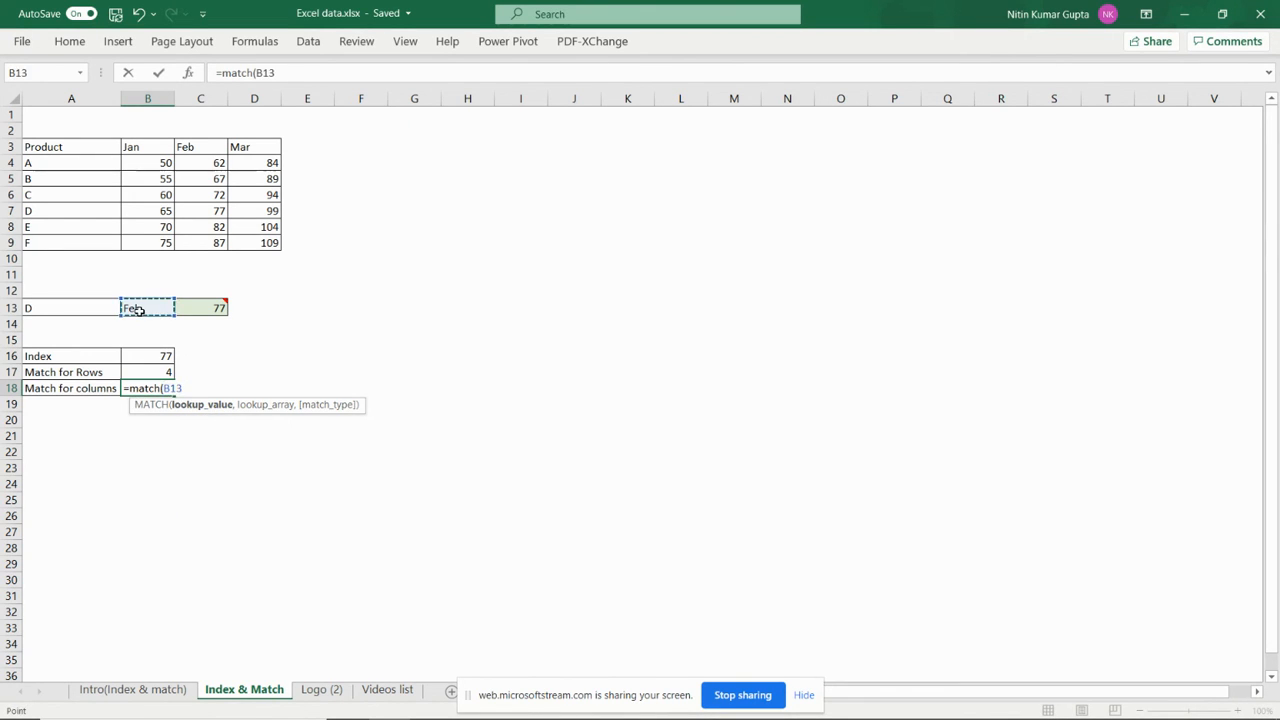
text(,)
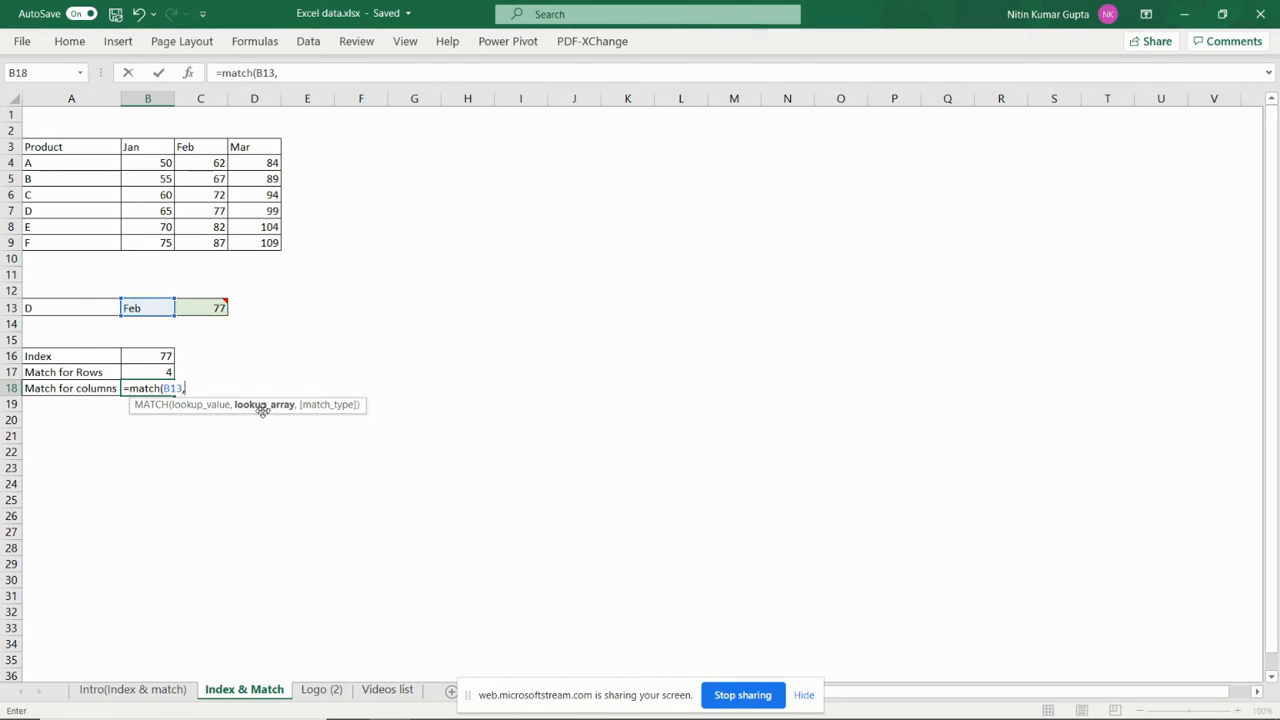
drag(164, 147, 258, 147)
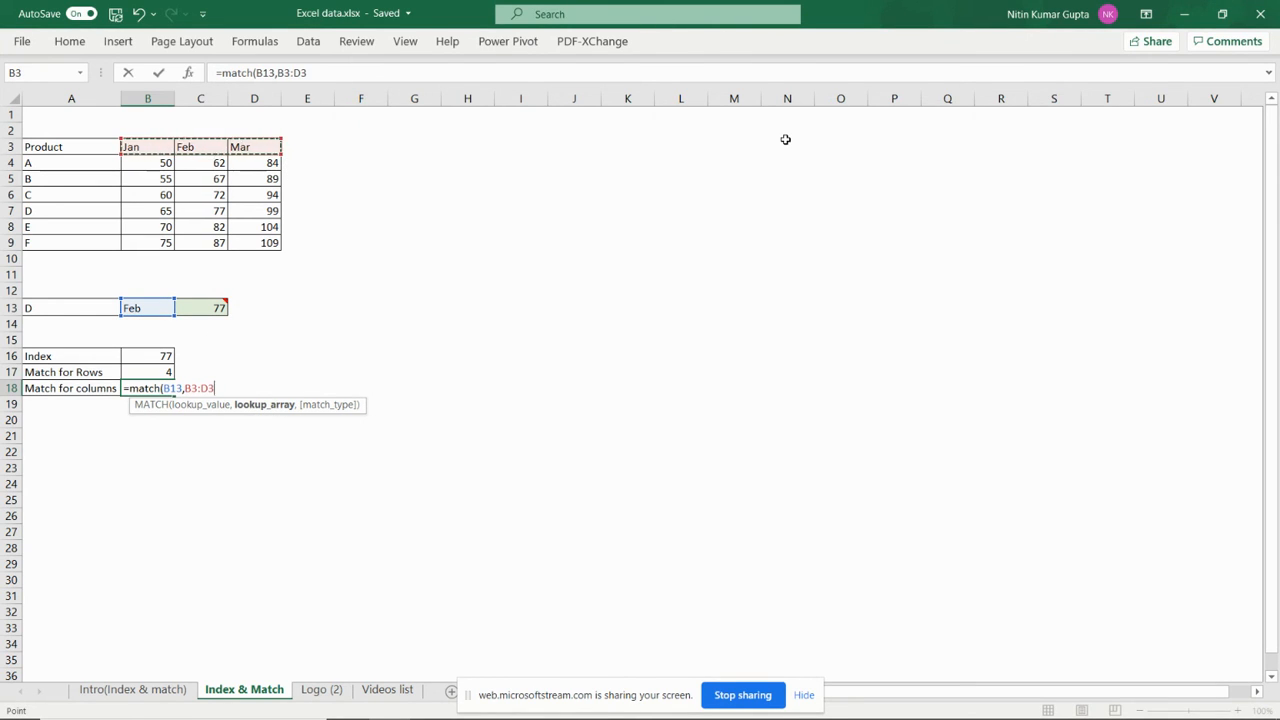
text(,0)
key(ctrl+Return)
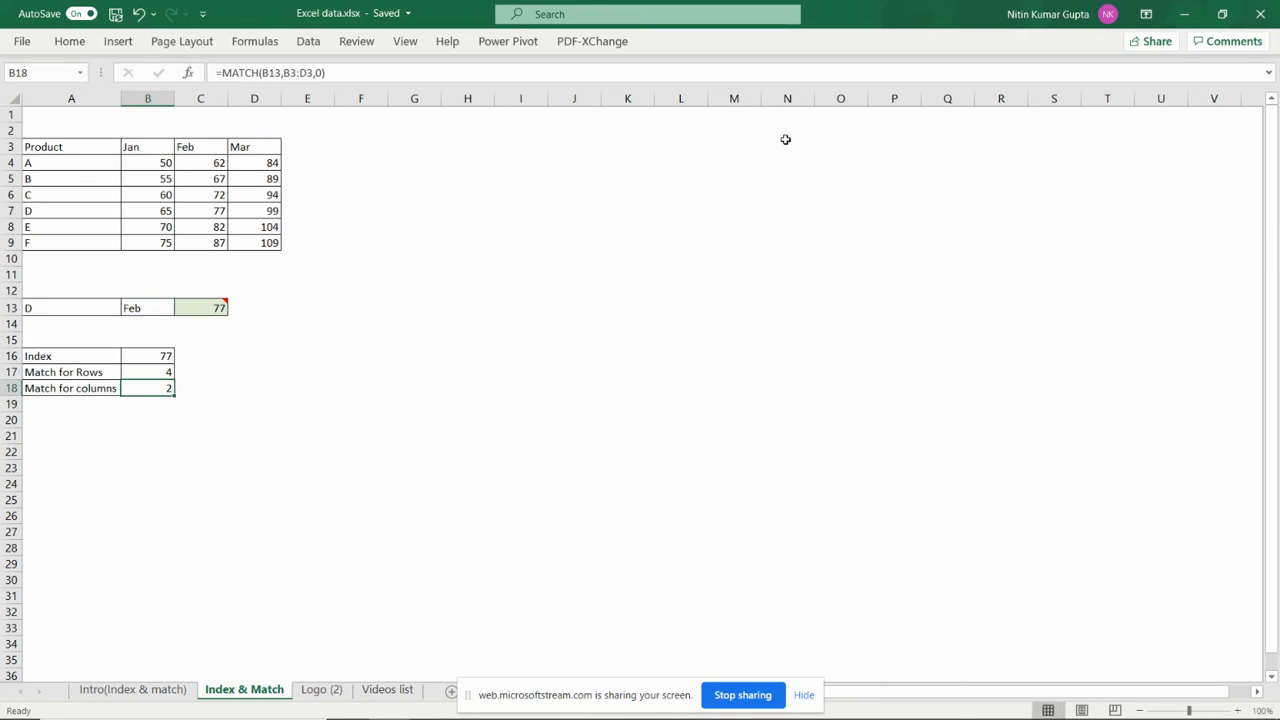
- Review the two MATCH formulas in B17 and B18, the combined formula in C13 and the INDEX formula in B16
click(157, 376)
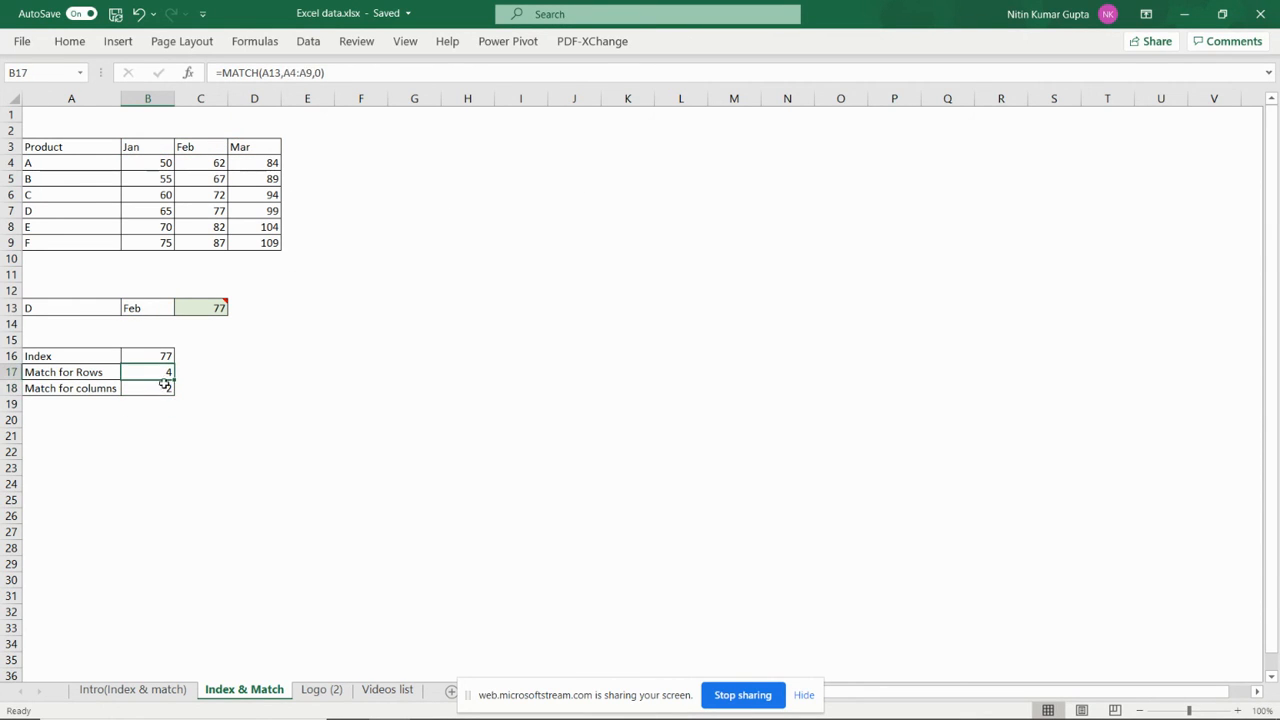
click(167, 388)
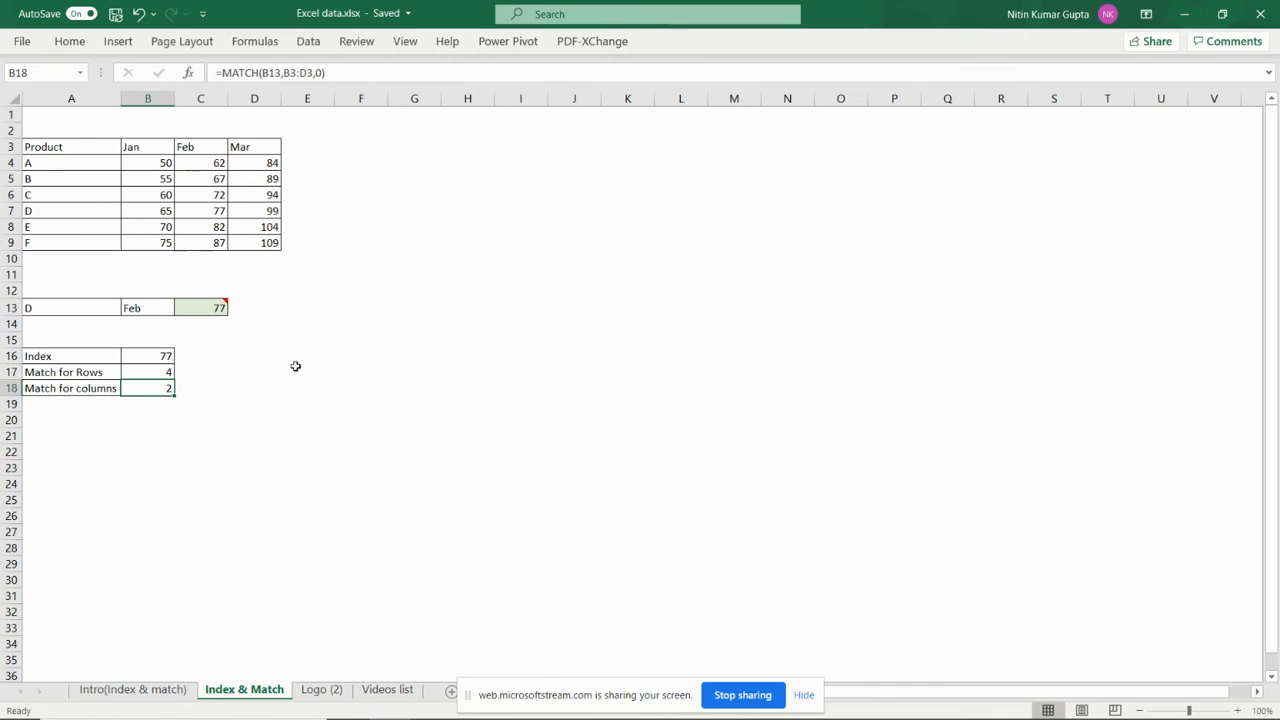
click(215, 307)
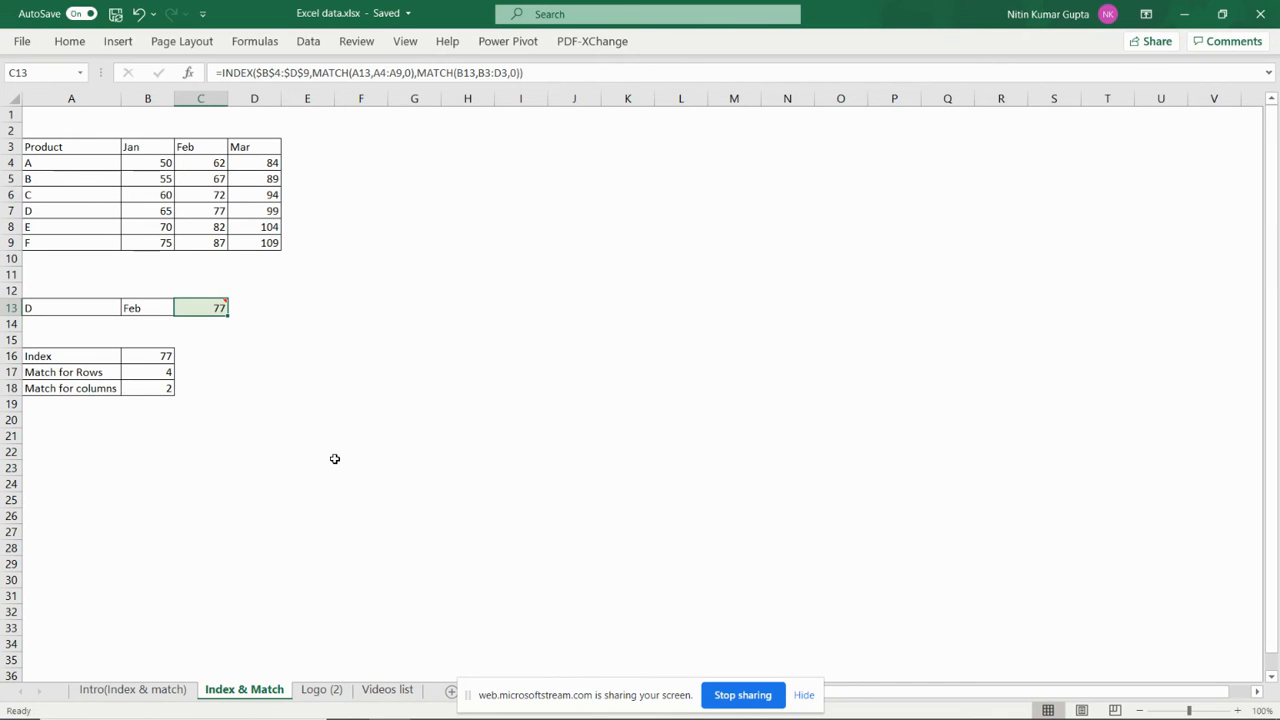
click(161, 356)
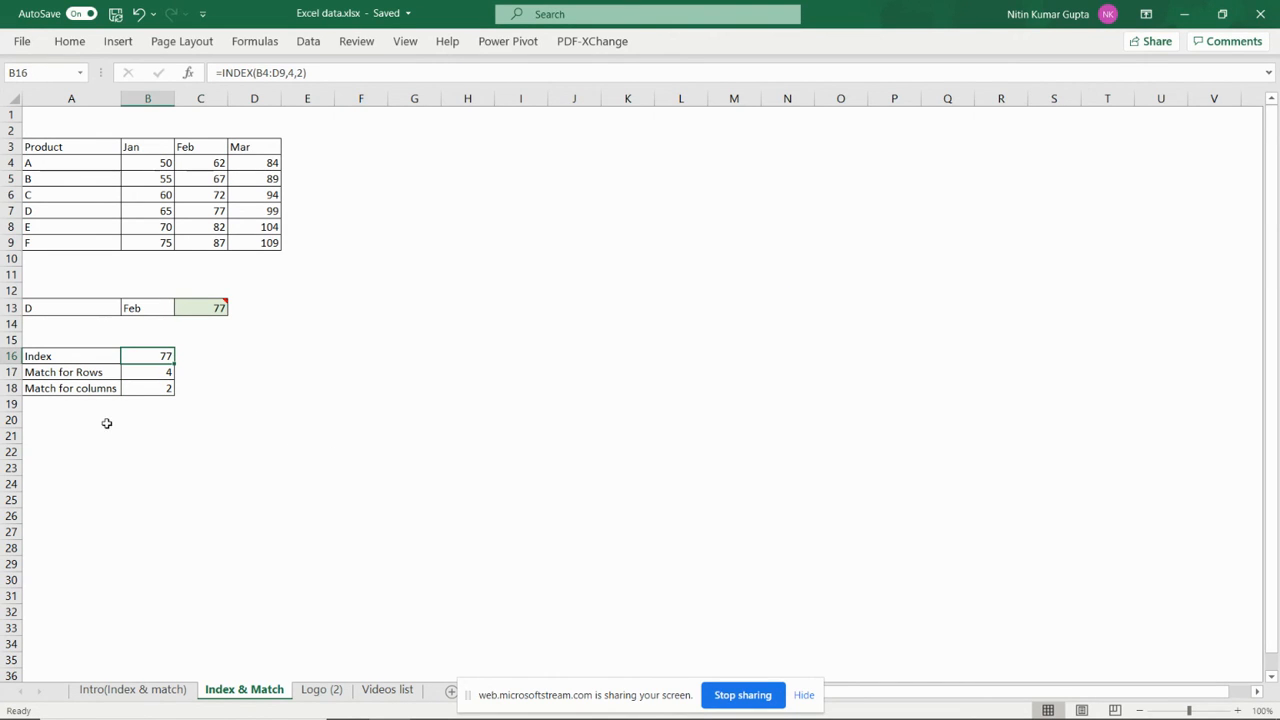
- Add the label Combine in A19, below the Match for columns label
click(75, 407)
text(CO)
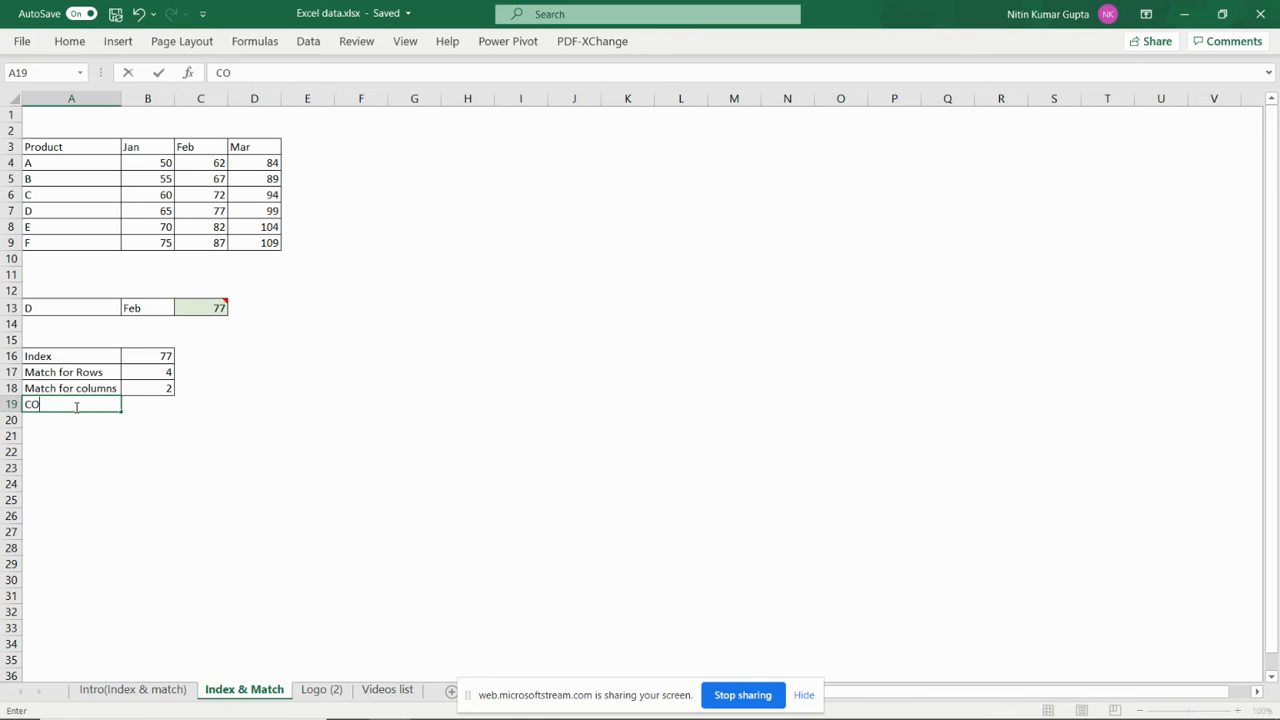
text(mbine)
key(Tab)
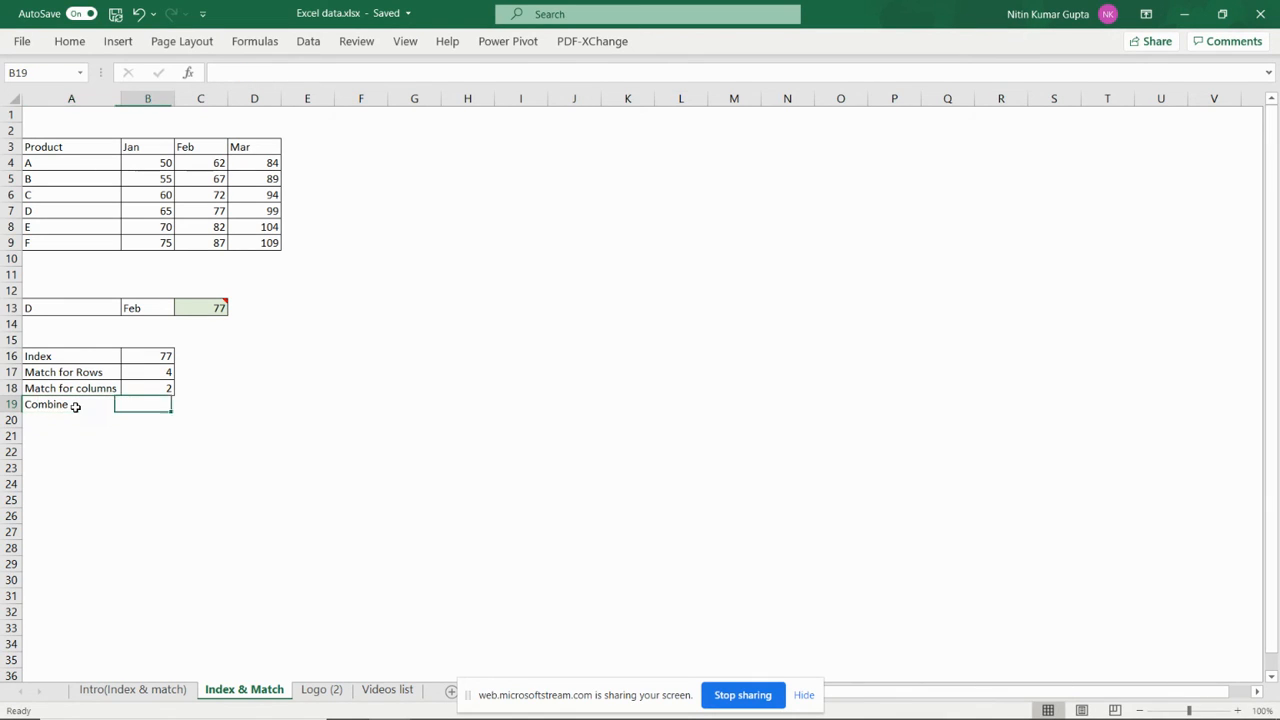
- Copy the formula =INDEX(B4:D9,4,2) from B16 into B19 beside the Combine label
click(139, 356)
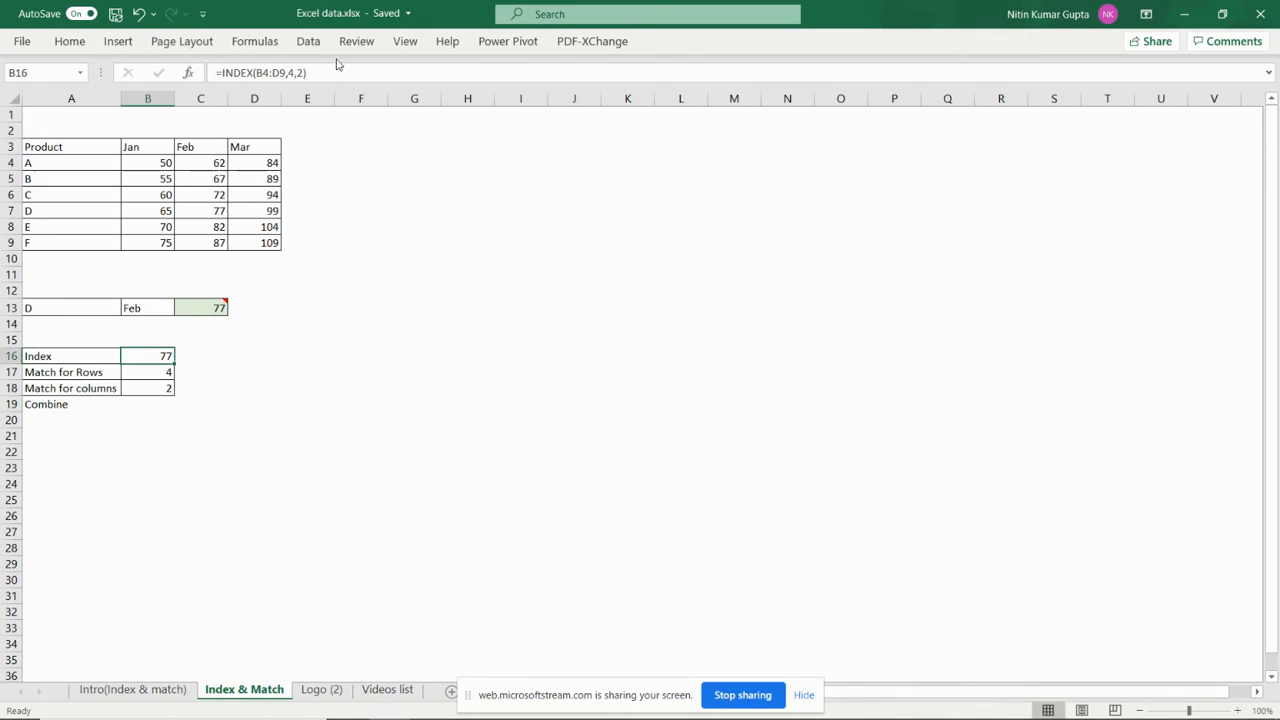
drag(339, 67, 30, 84)
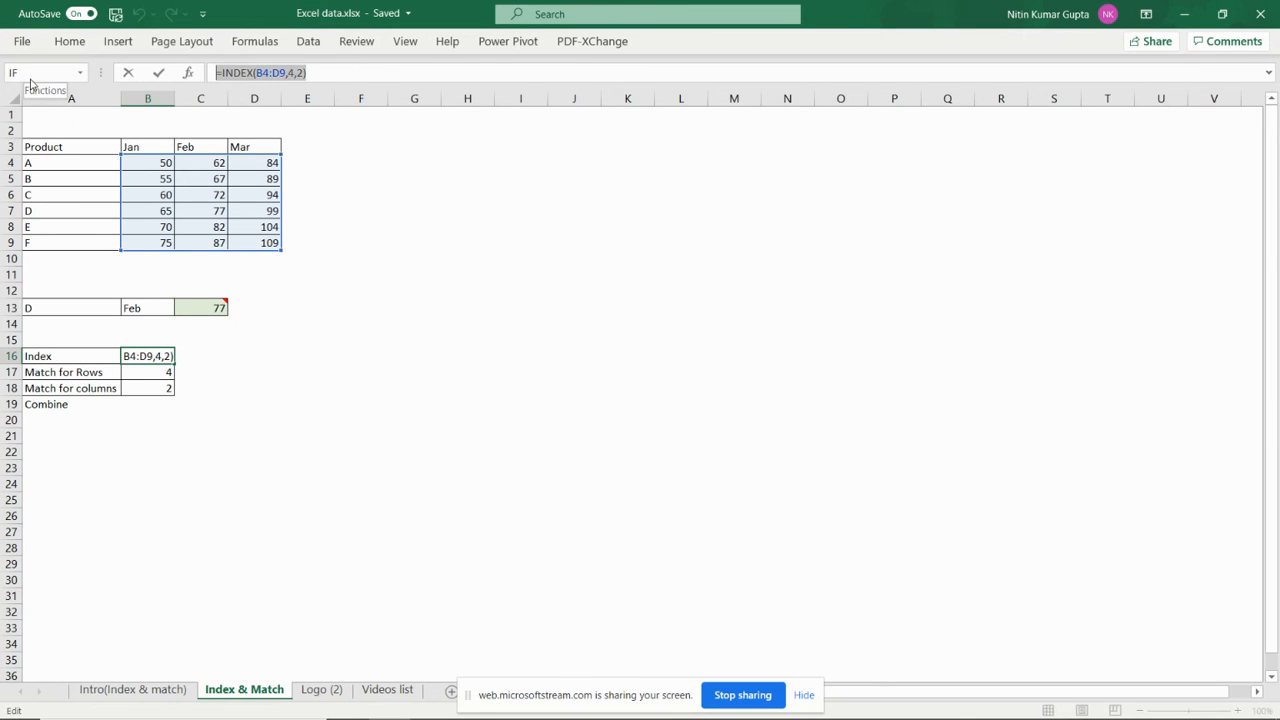
key(Return)
key(Return)
key(Return)
key(ctrl+v)
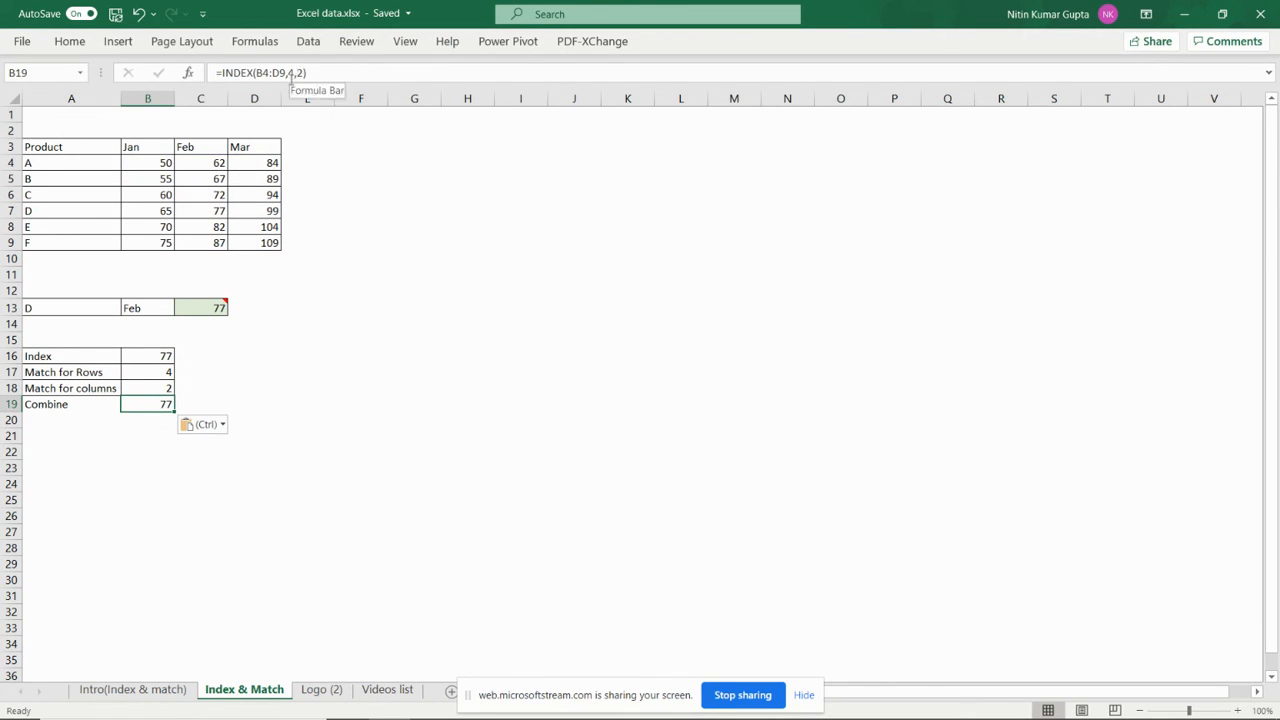
- Replace the row number in B19's INDEX formula with MATCH(A13,A4:A9,0), copied from B17
click(164, 371)
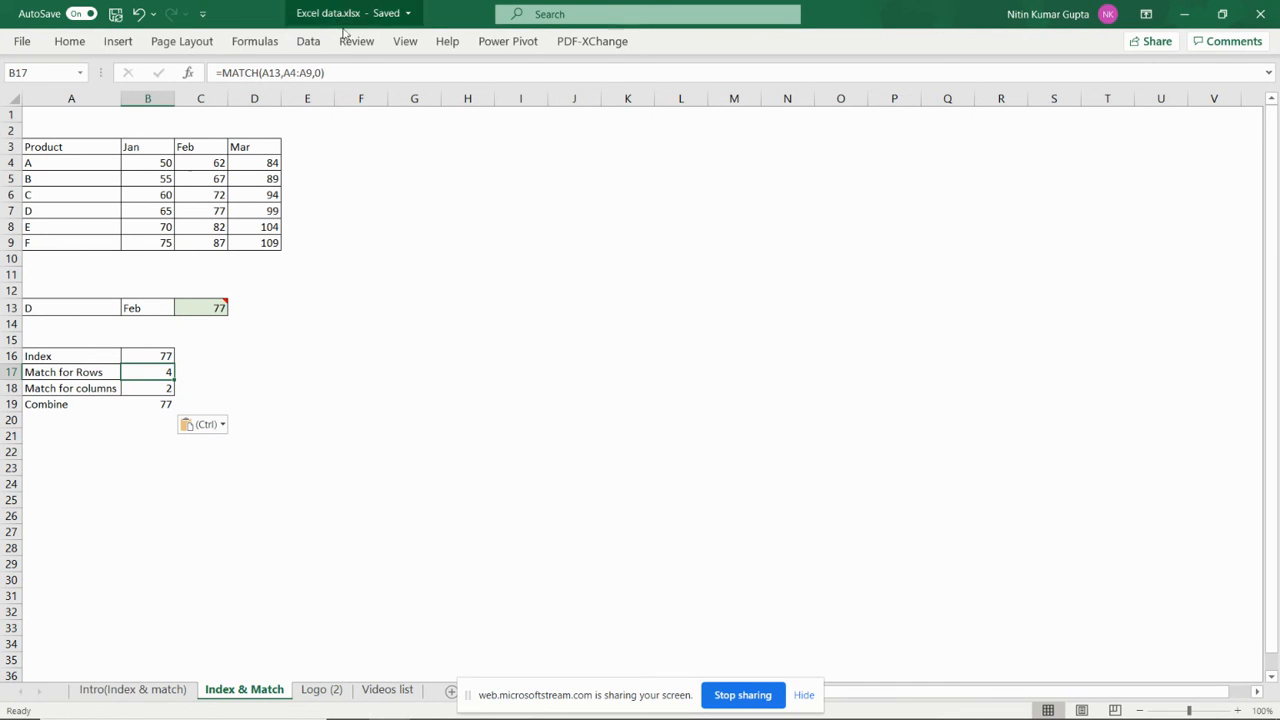
click(340, 76)
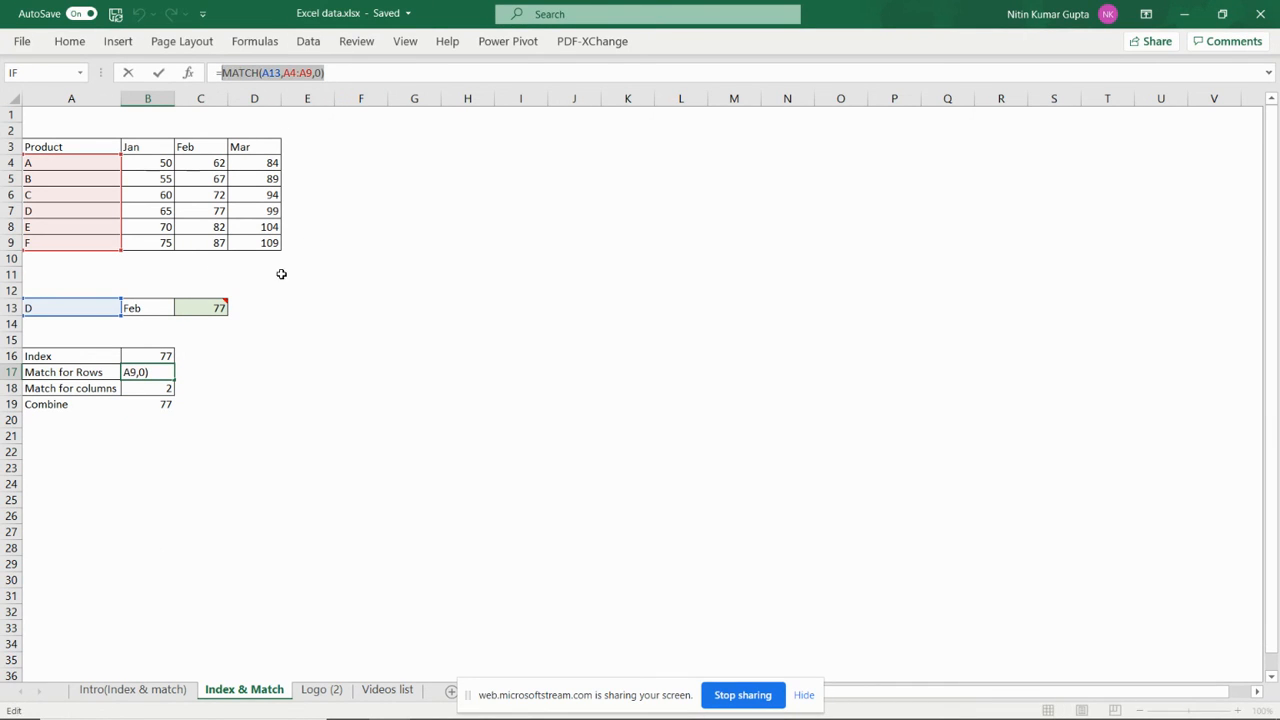
key(Escape)
click(164, 406)
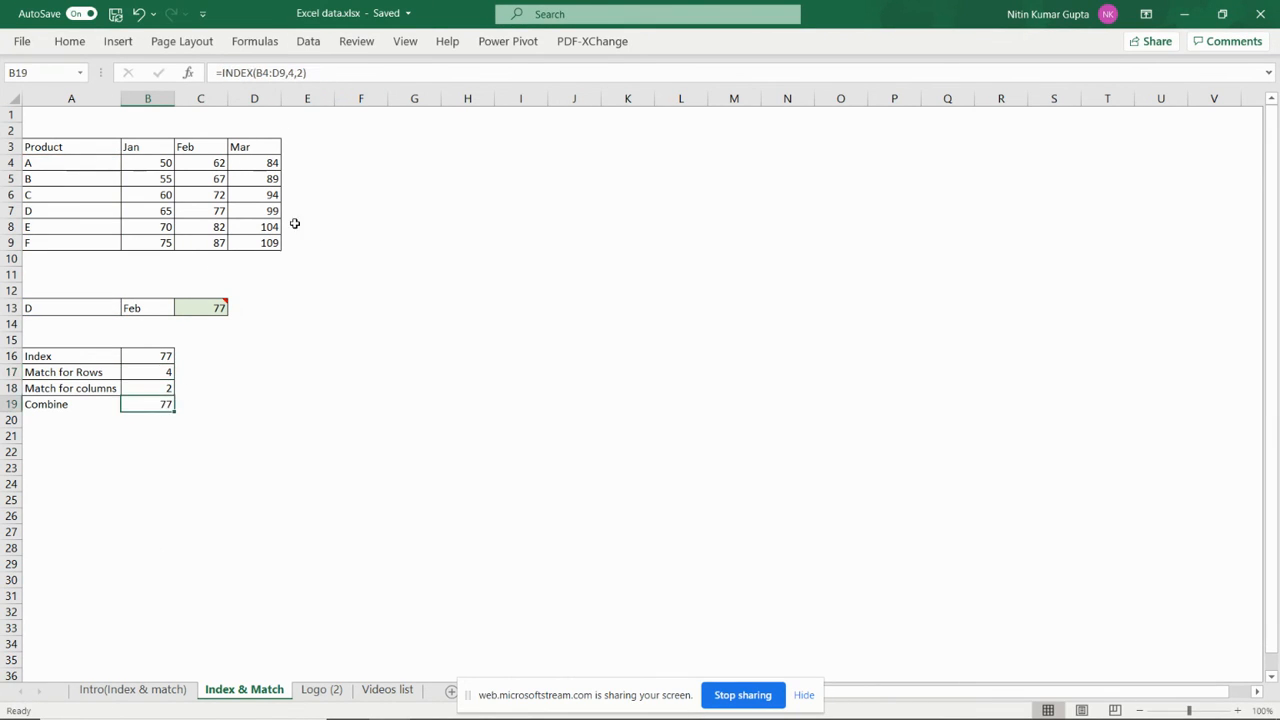
click(289, 72)
key(BackSpace)
key(ctrl+v)
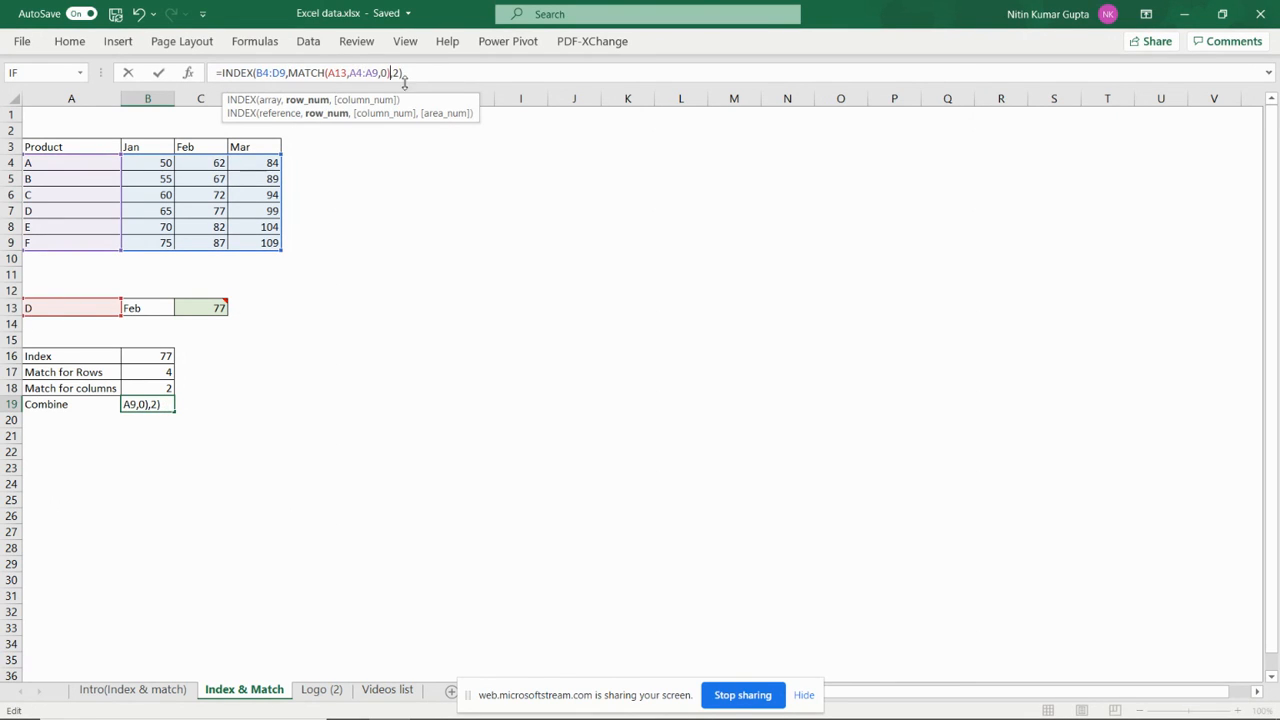
key(Return)
- Replace the column number in B19's INDEX formula with MATCH(B13,B3:D3,0), copied from B18
click(164, 405)
drag(157, 388, 160, 372)
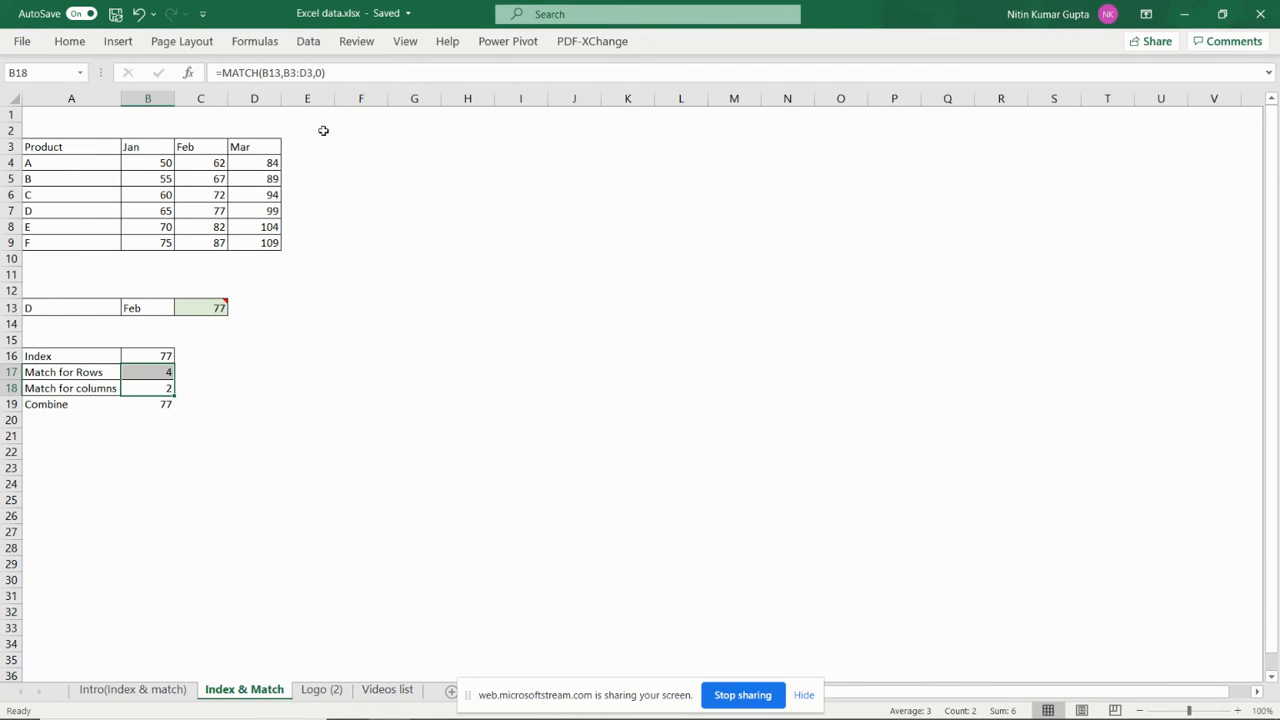
drag(325, 72, 222, 72)
key(ctrl+c)
key(Escape)
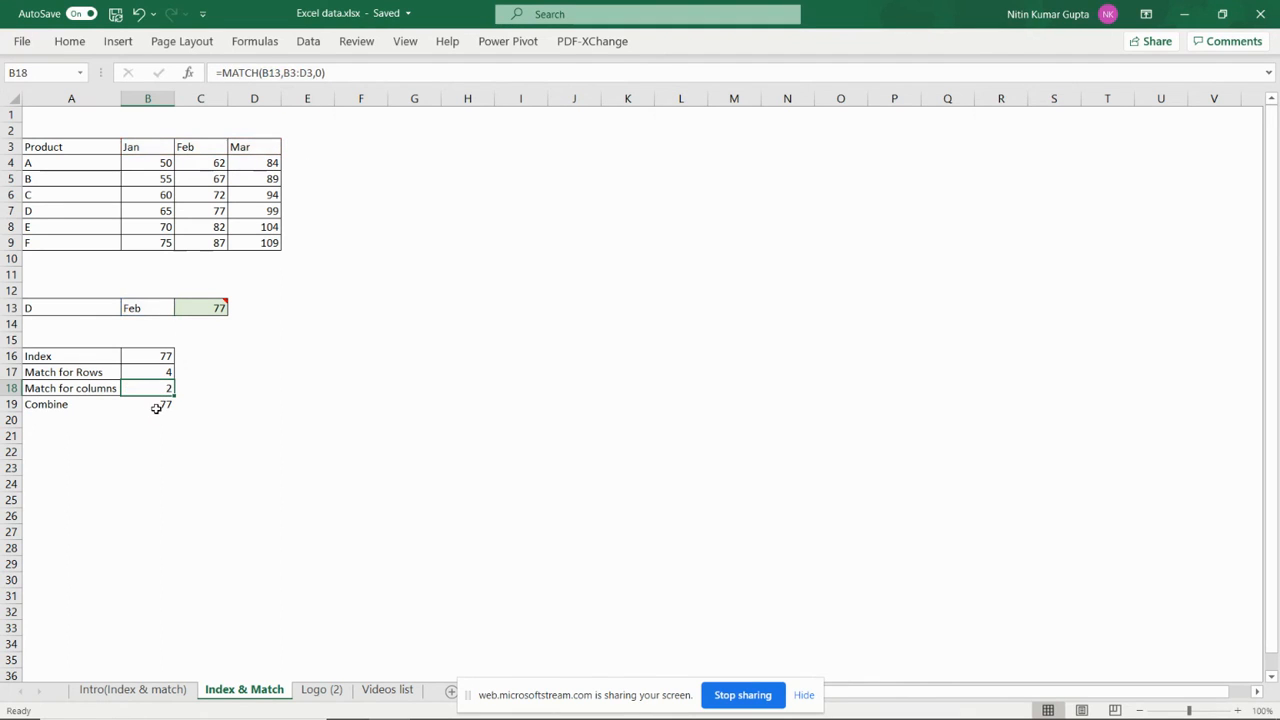
click(157, 404)
click(396, 78)
key(BackSpace)
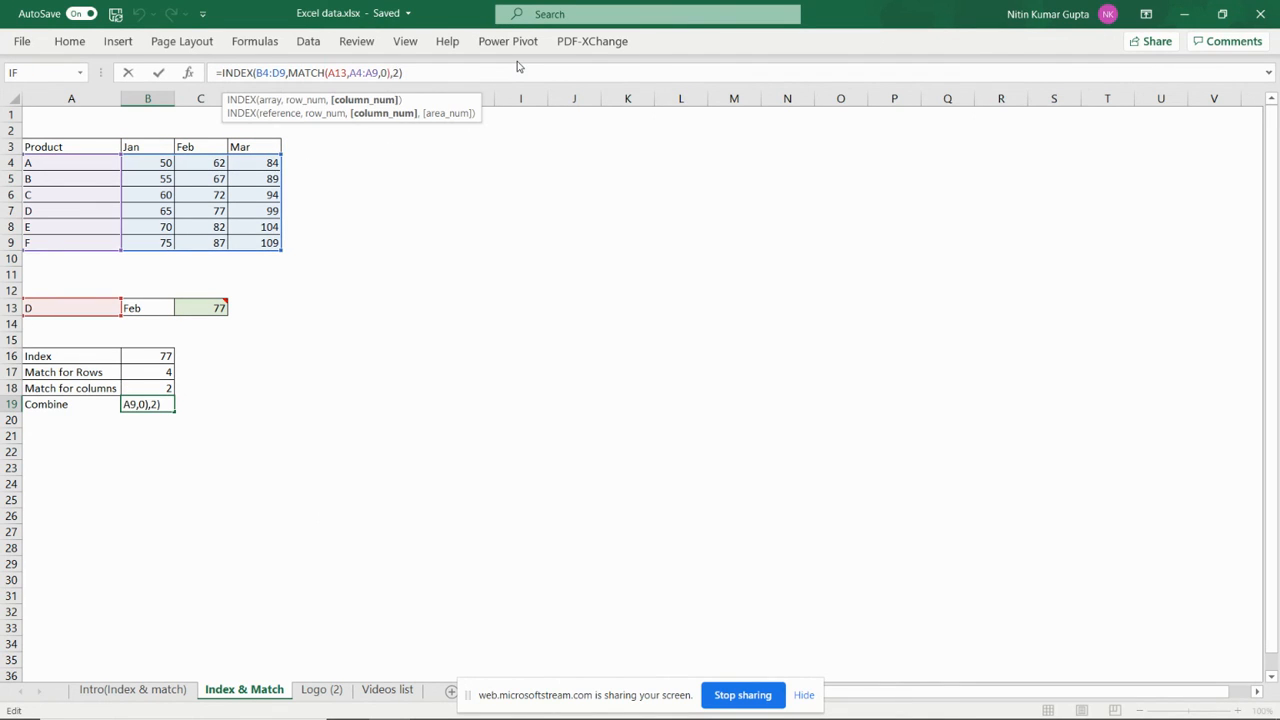
key(ctrl+v)
key(Return)
key(Up)
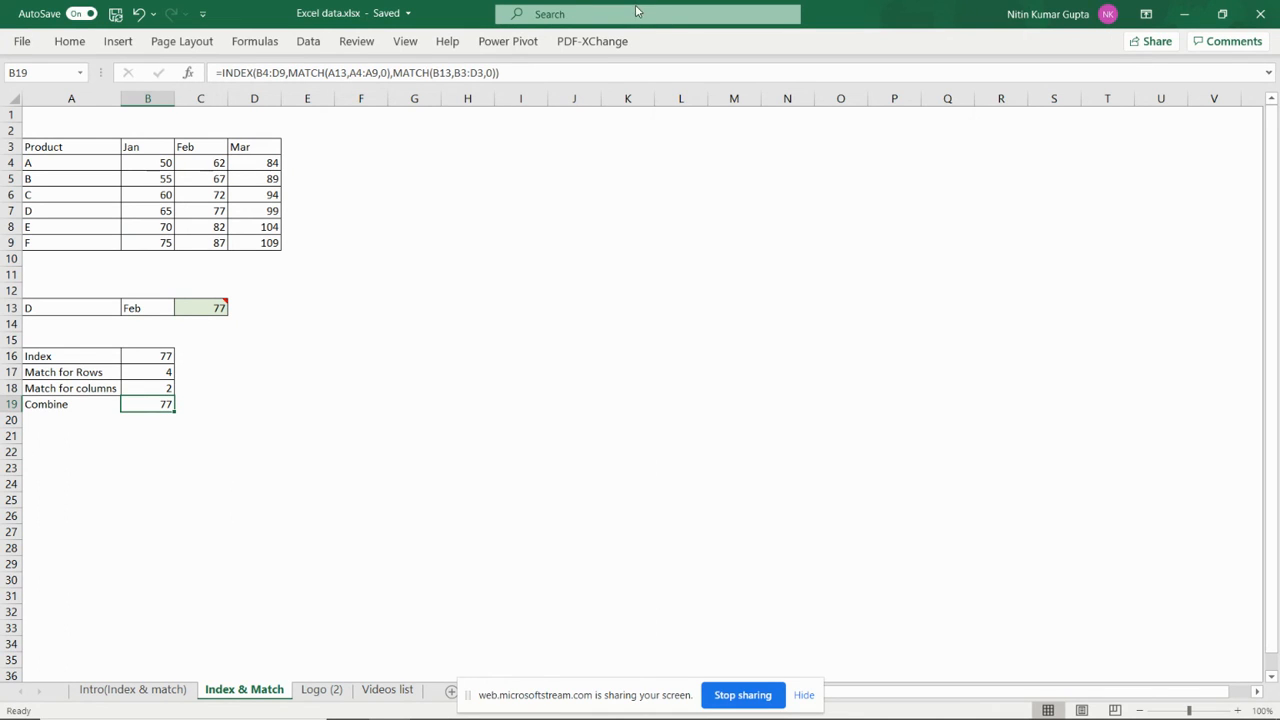
- Test the combined lookup with products C and E in A13, and set the product back to D
click(70, 306)
text(C)
key(ctrl+Return)
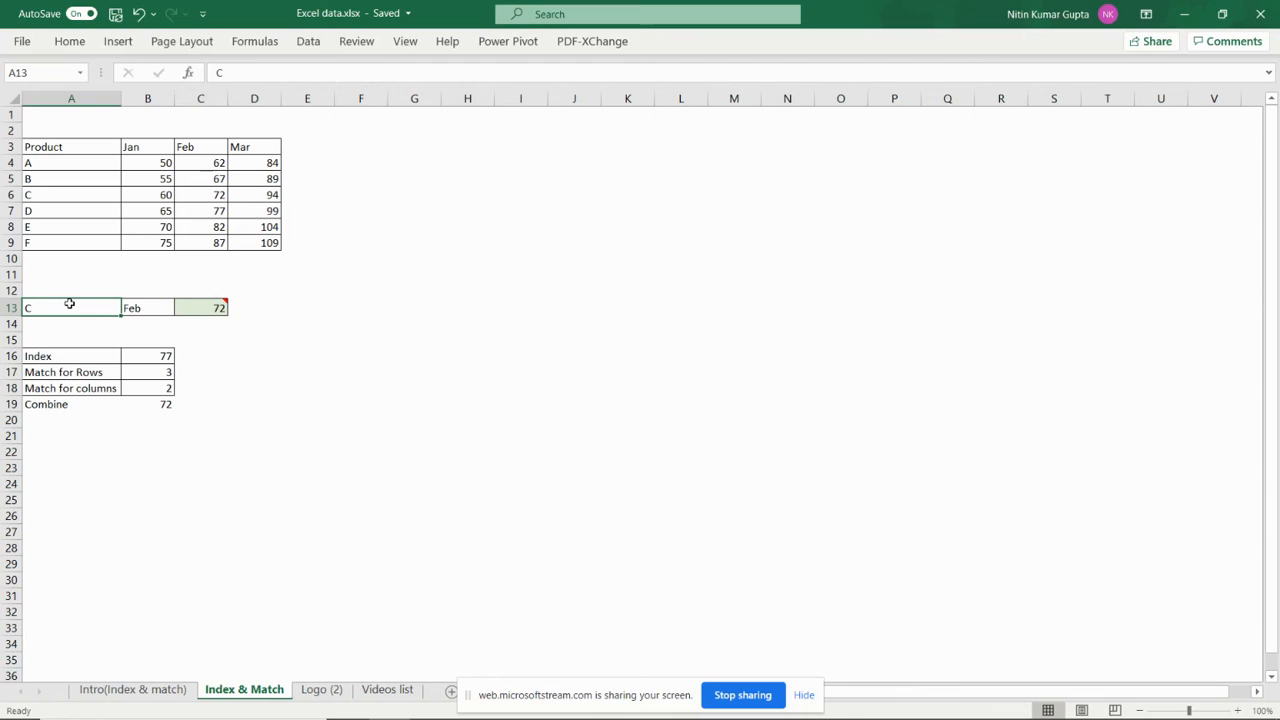
text(E)
key(Return)
click(70, 304)
text(D)
key(ctrl+Return)
- Apply borders to the Combine label and its result in A19:B19
click(102, 410)
drag(102, 410, 150, 406)
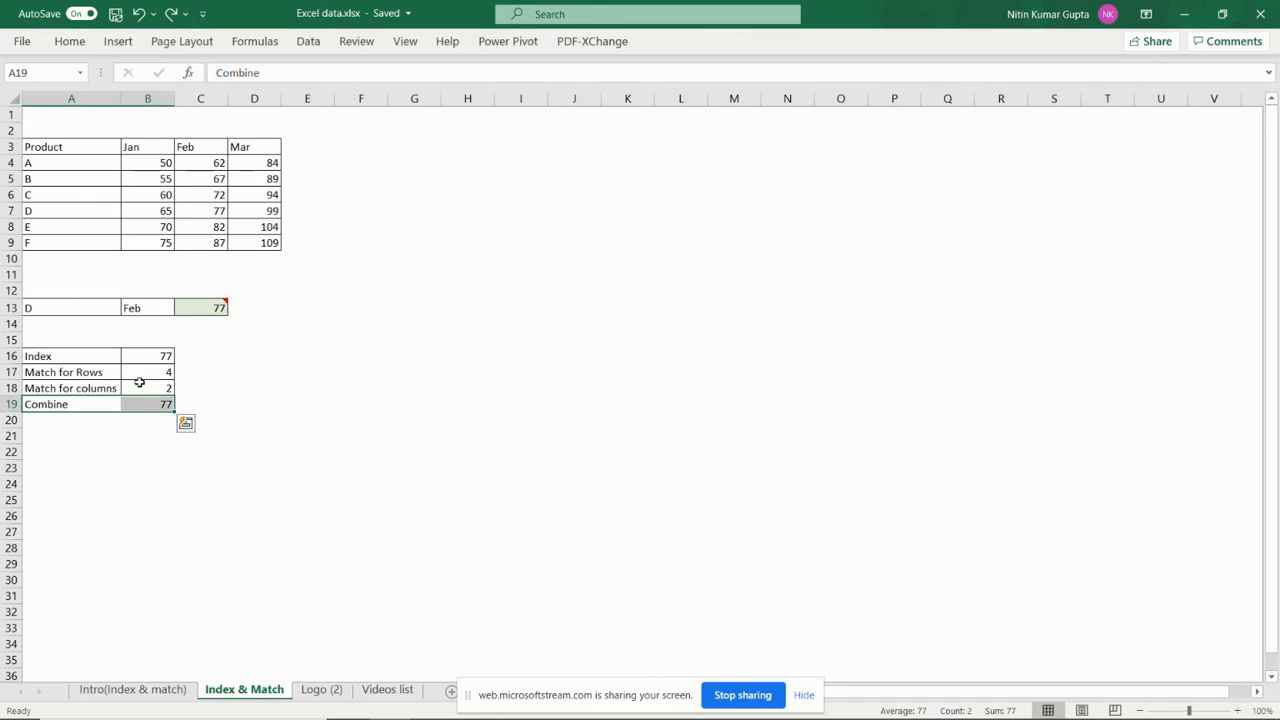
click(70, 41)
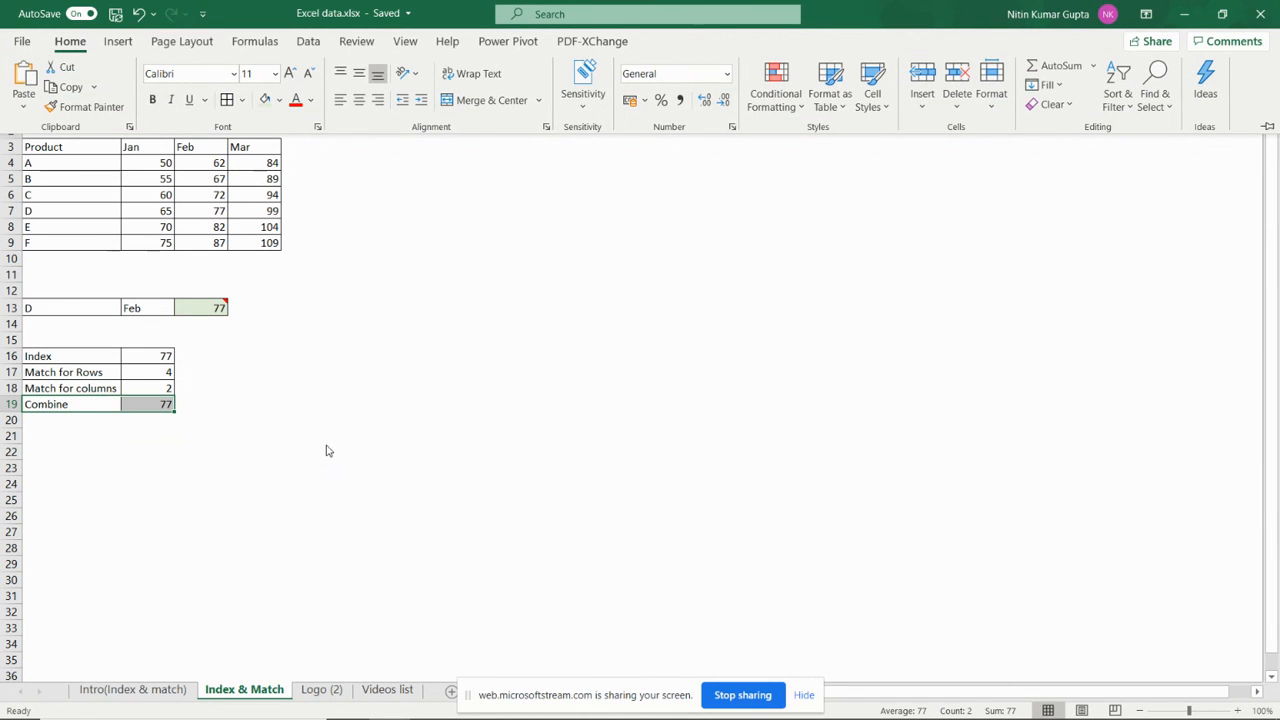
click(325, 448)
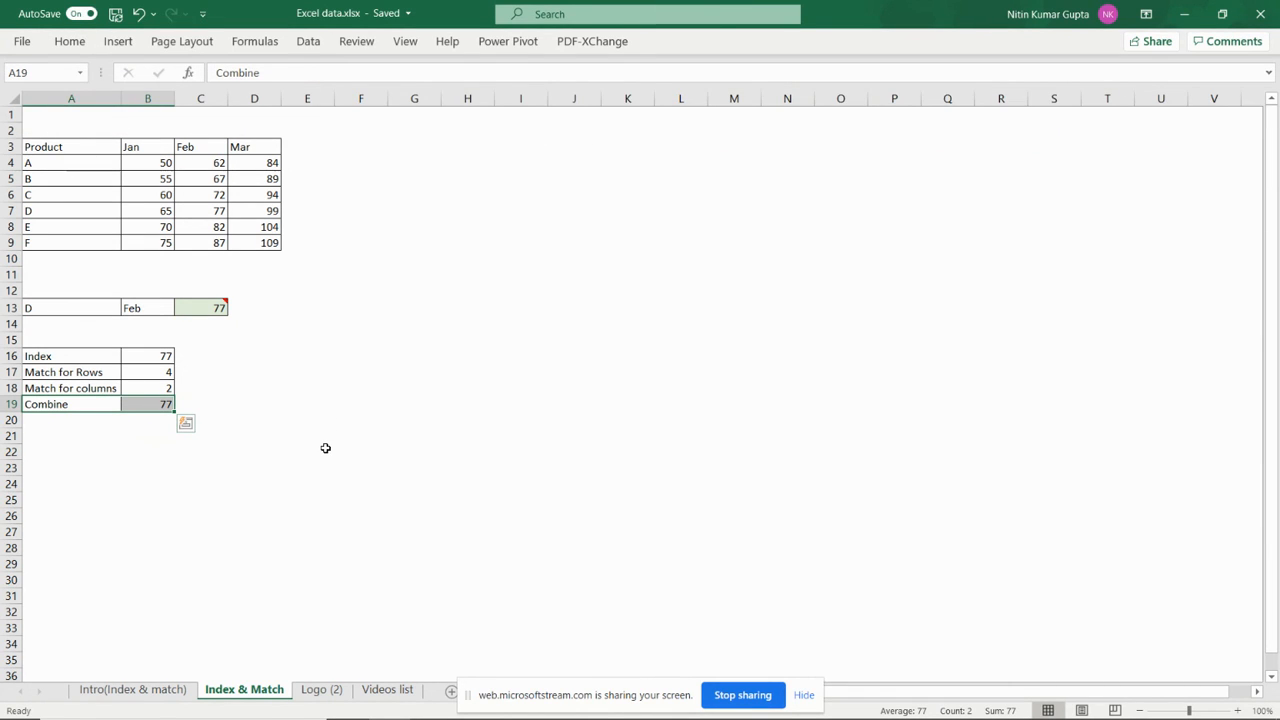